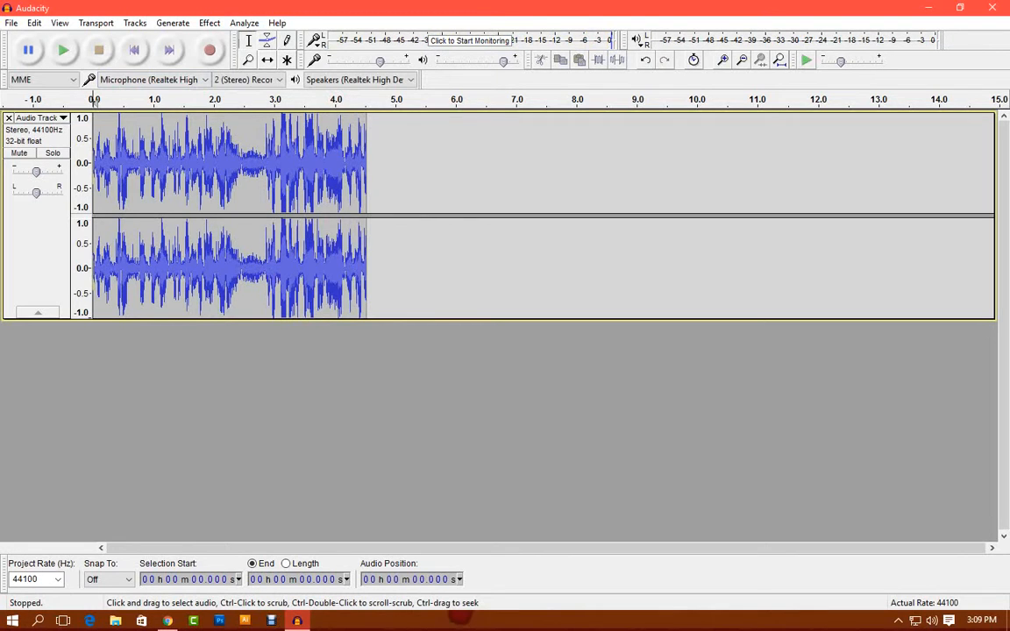
# Step: Select about the first 1.6 seconds of the track and apply Amplify with an amplification of -0.8 dB
pyautogui.moveTo(94, 166); pyautogui.dragTo(189, 166)
pyautogui.click(209, 22)
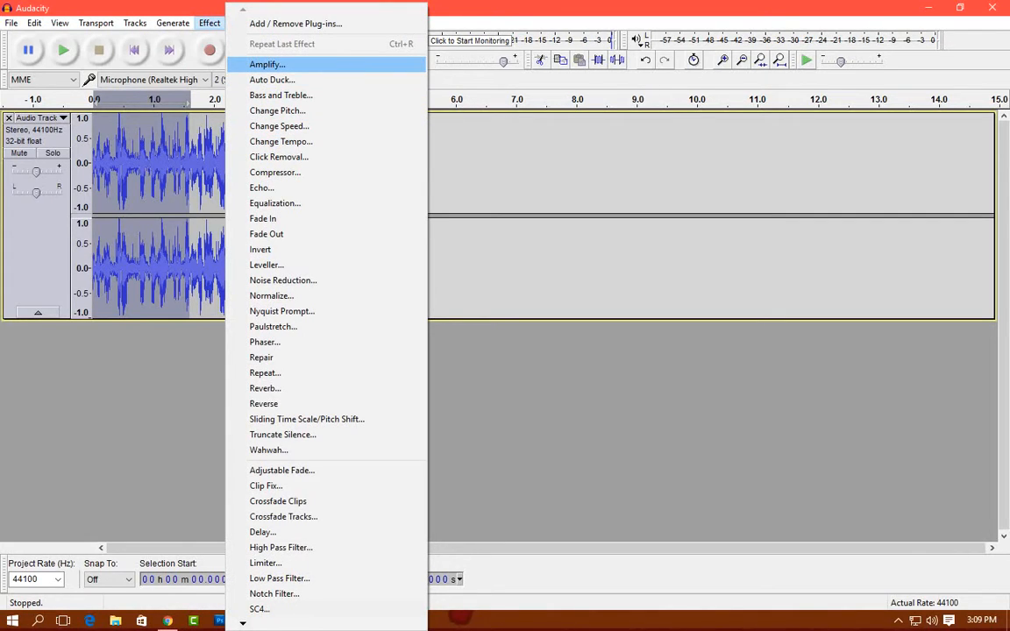
pyautogui.press('Return')
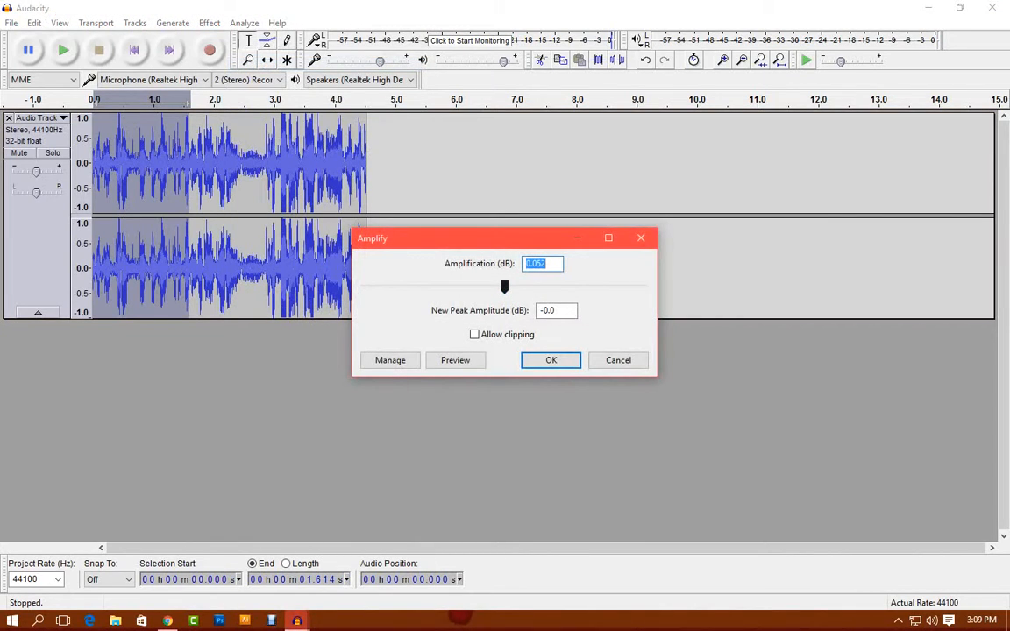
pyautogui.write('0.8')
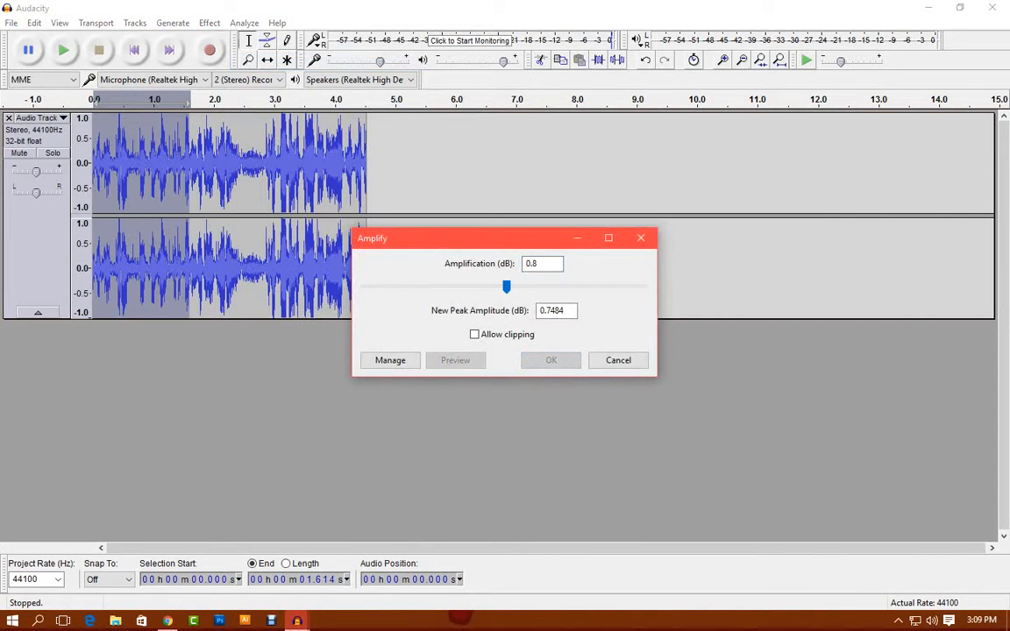
pyautogui.press('Home')
pyautogui.write('-')
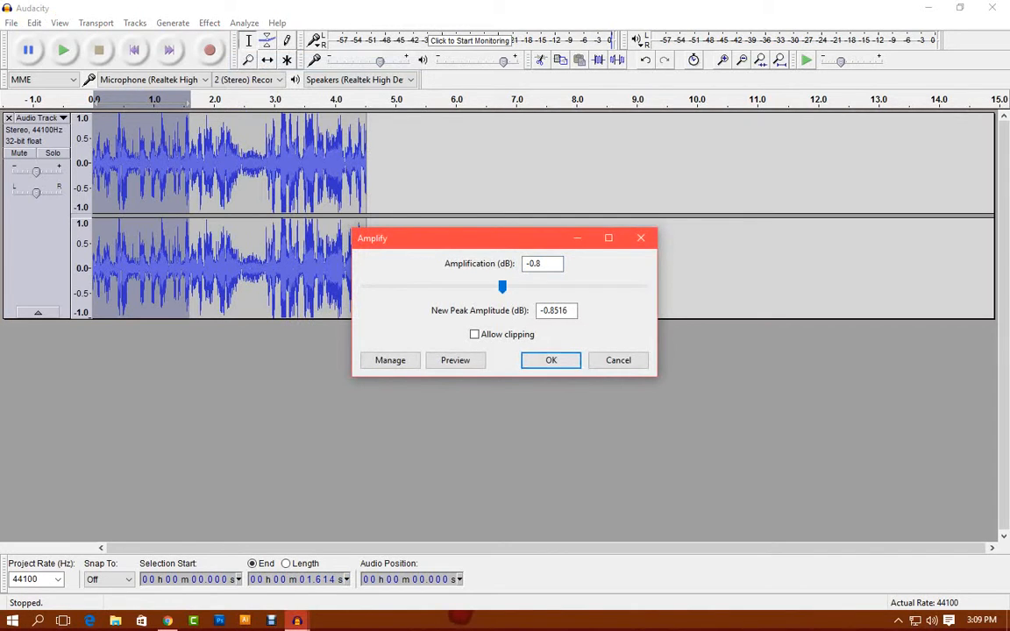
pyautogui.press('Return')
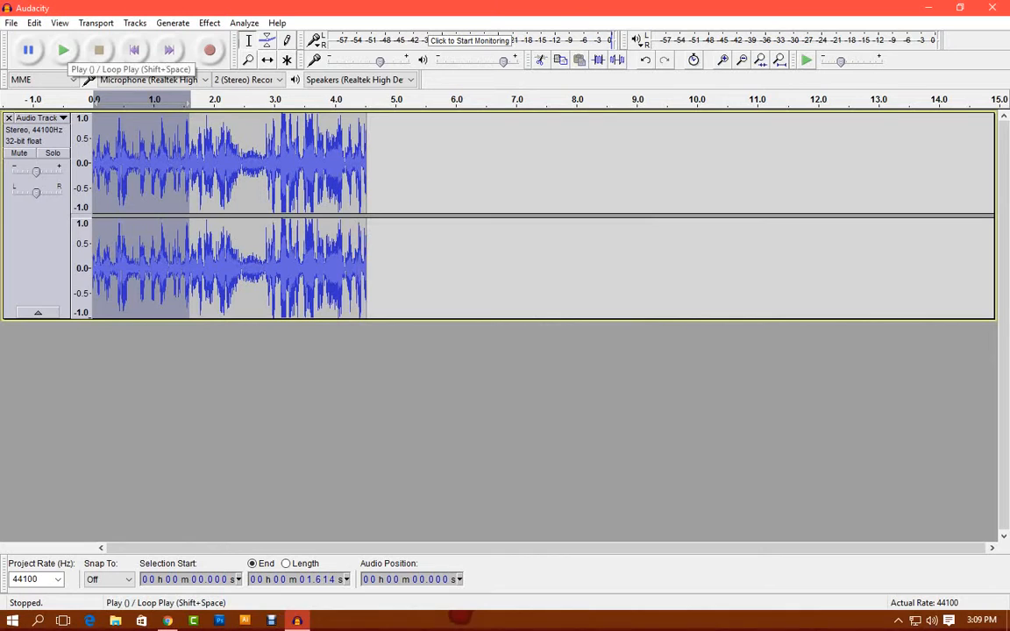
# Step: Play back the amplified selection, replay the track from about 0.3 seconds, and stop playback
pyautogui.click(64, 50)
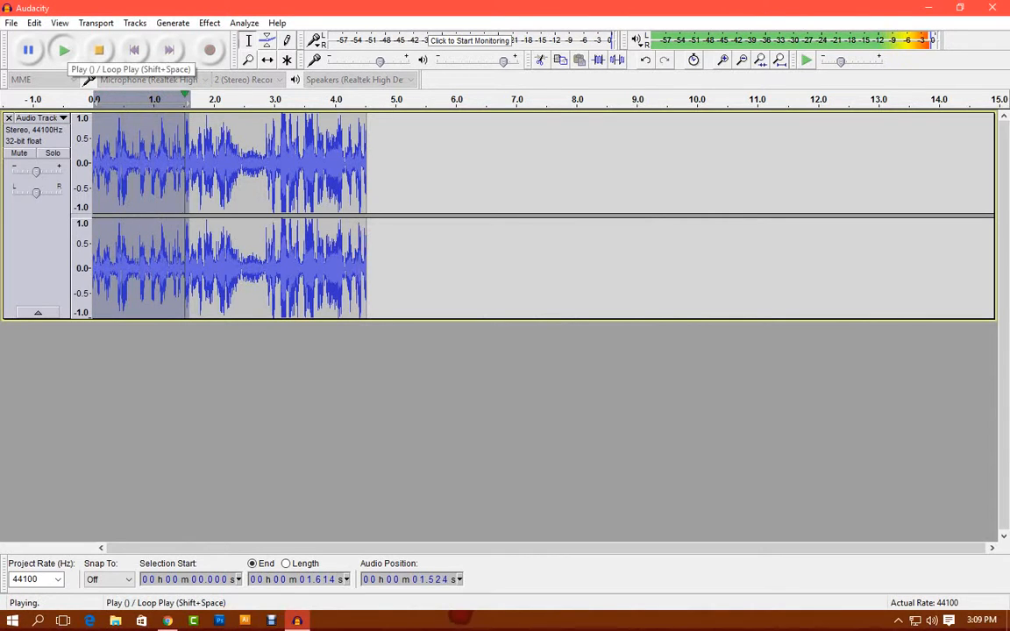
pyautogui.click(112, 157)
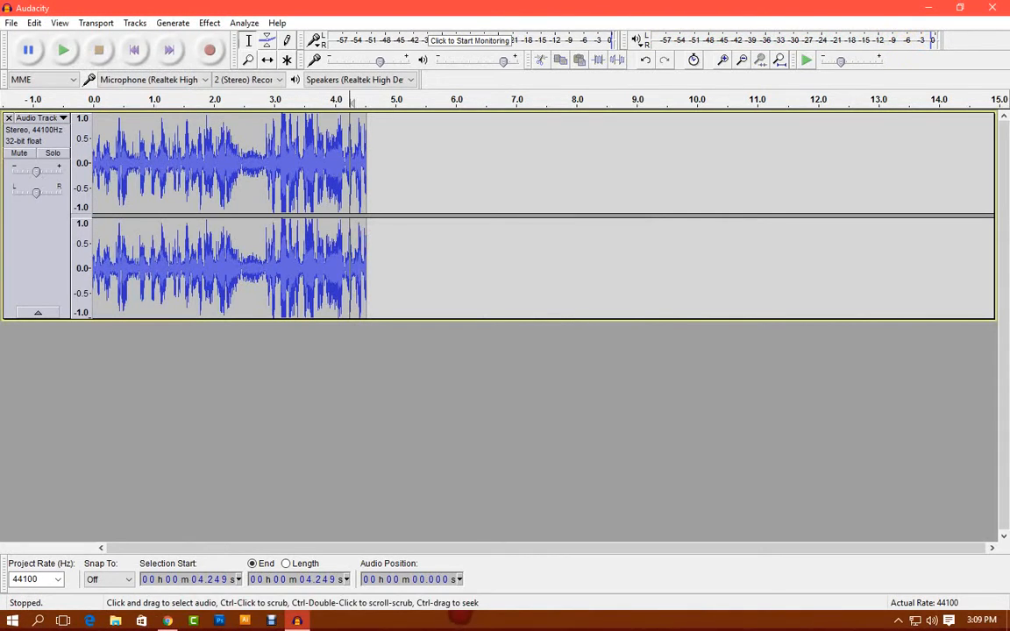
pyautogui.click(64, 51)
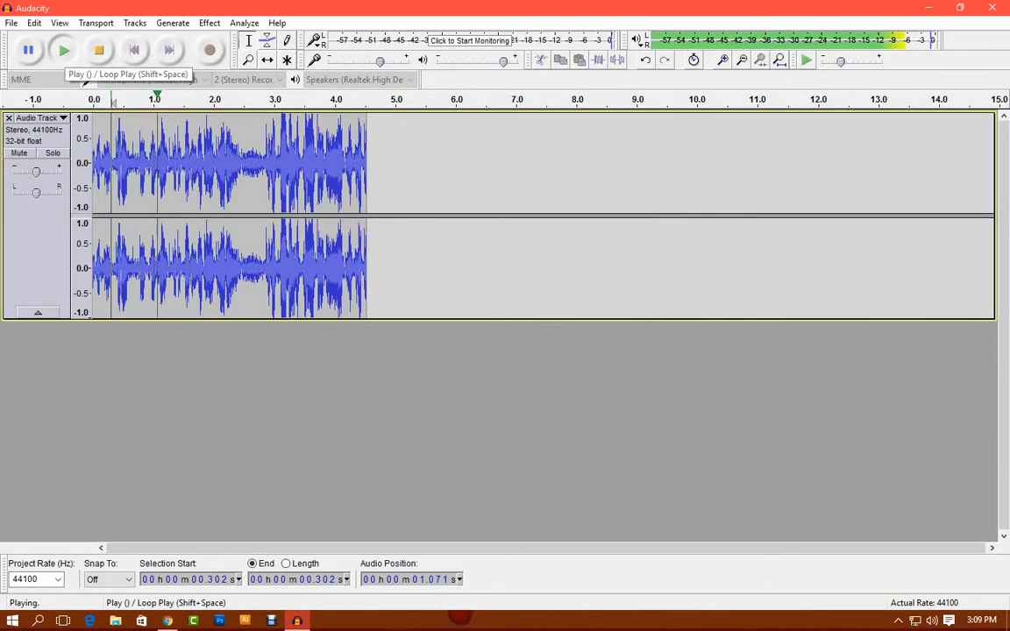
pyautogui.click(99, 51)
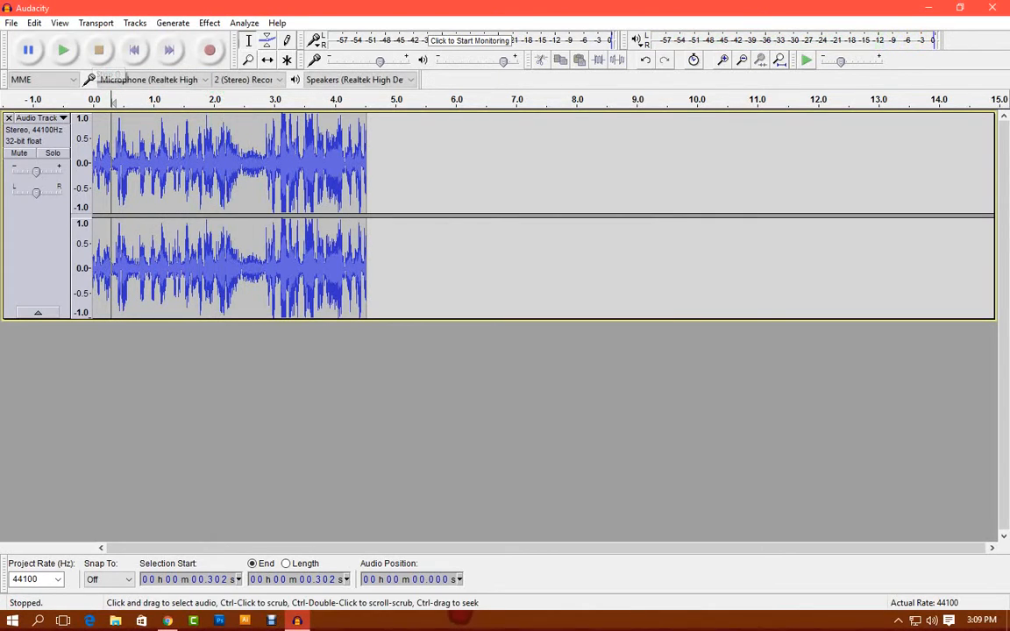
# Step: Select about the first 1.4 seconds and apply Bass and Treble with bass 12.0 dB, treble 12.0 dB and level -3.9 dB
pyautogui.click(101, 158)
pyautogui.moveTo(93, 158); pyautogui.dragTo(366, 158)
pyautogui.click(402, 158)
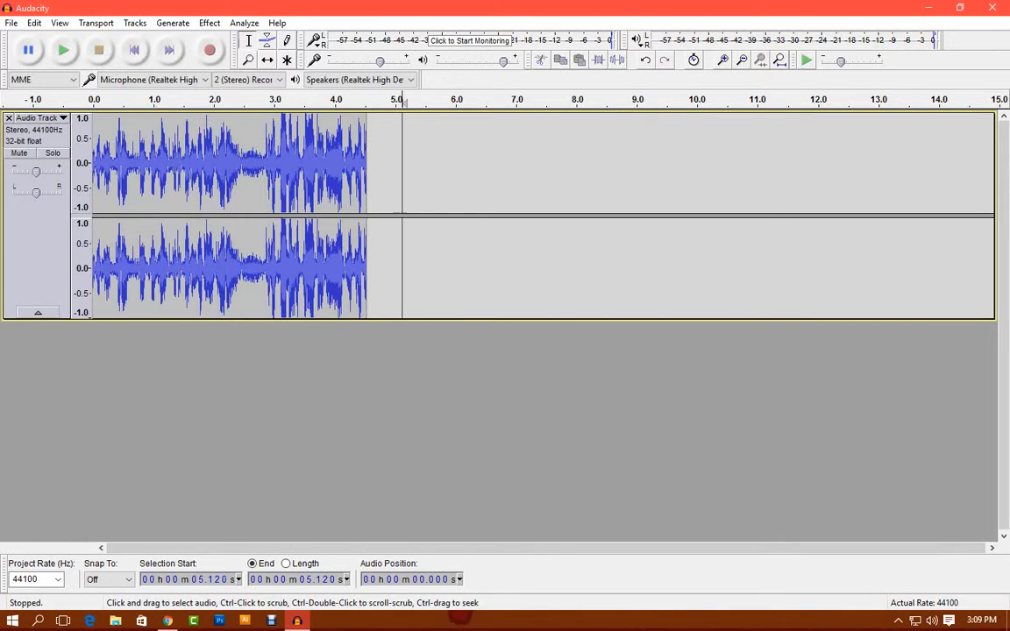
pyautogui.moveTo(178, 158); pyautogui.dragTo(93, 158)
pyautogui.click(209, 23)
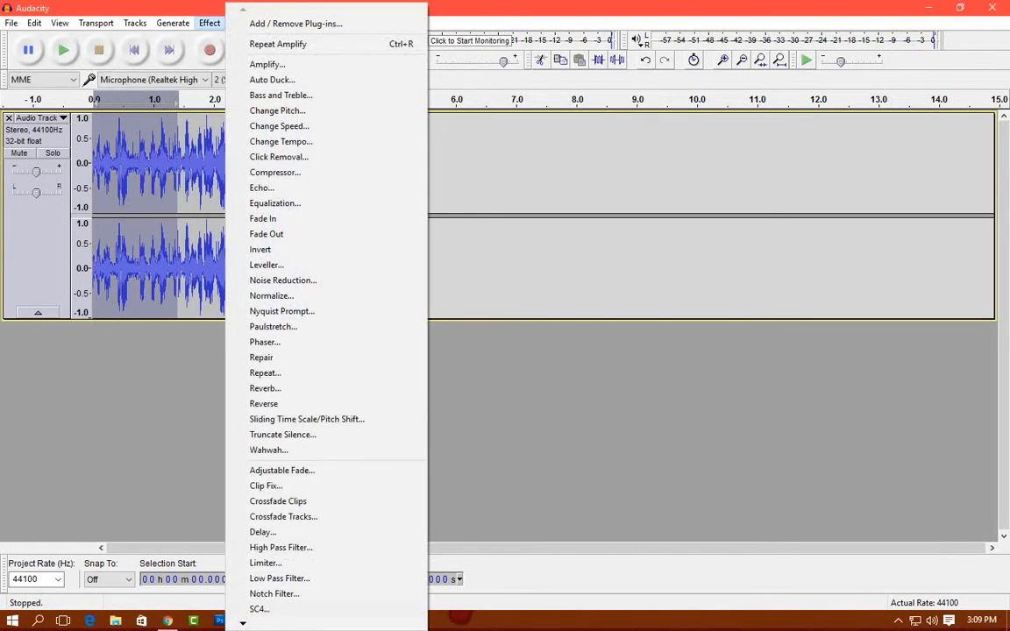
pyautogui.click(281, 95)
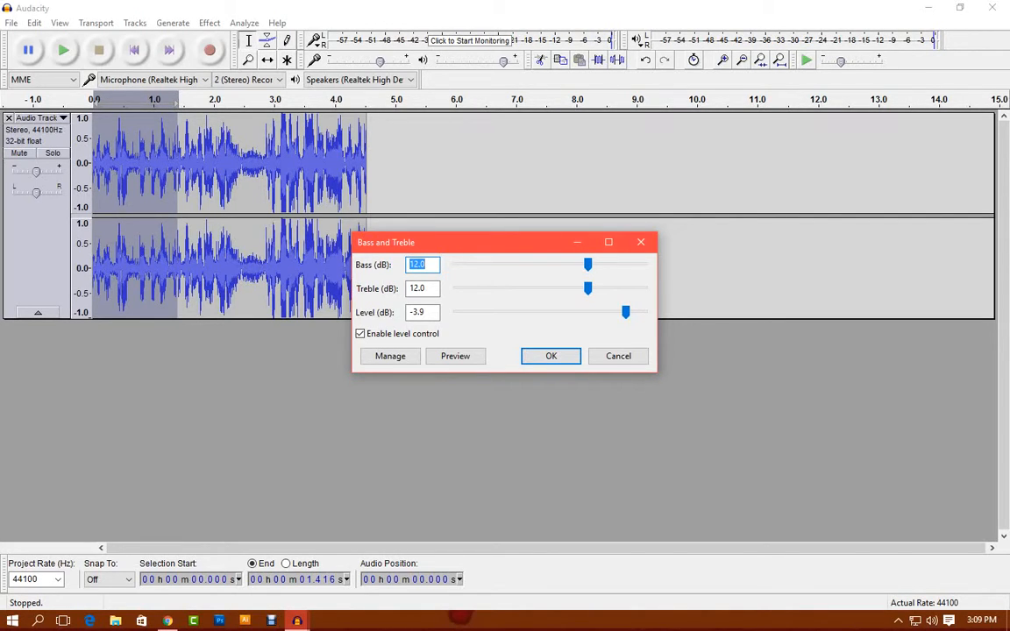
pyautogui.moveTo(532, 243); pyautogui.dragTo(427, 251)
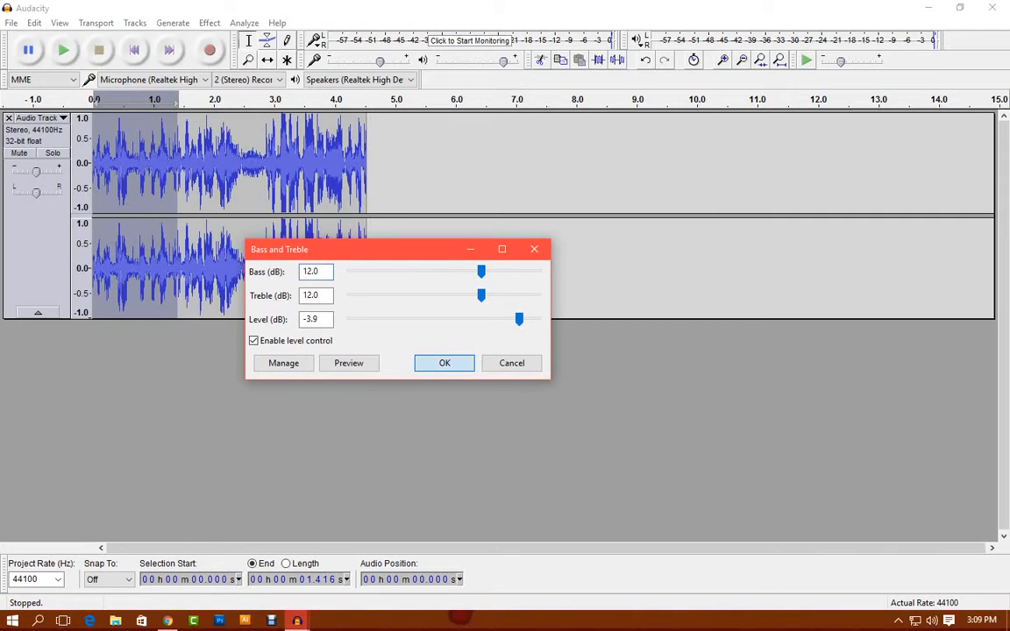
pyautogui.press('Return')
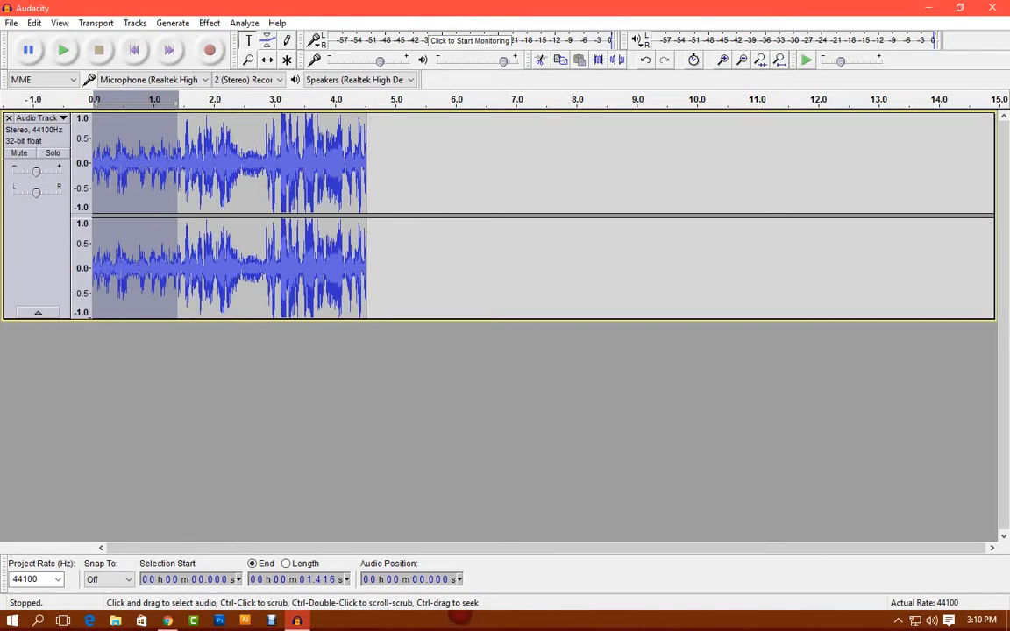
# Step: Place the cursor at the track's start and try zooming the waveform out and in with the Zoom tool
pyautogui.click(183, 175)
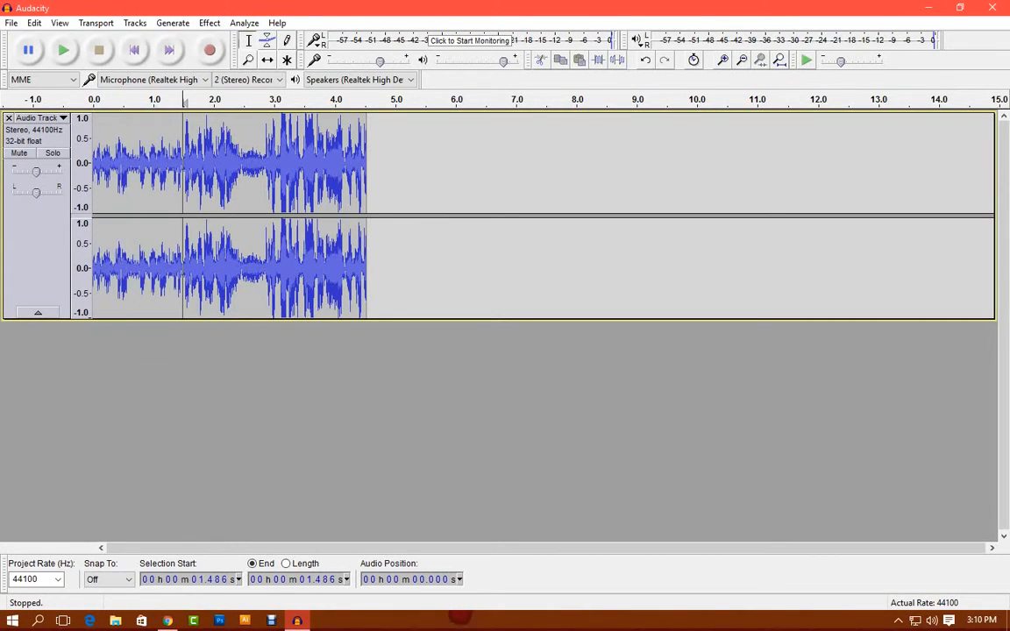
pyautogui.click(83, 142)
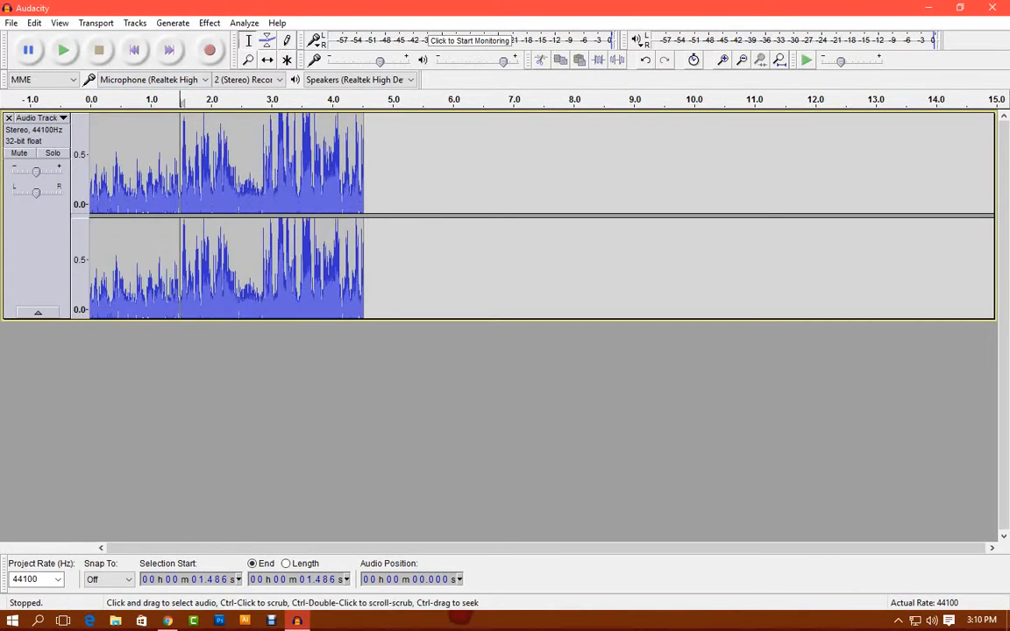
pyautogui.click(92, 149)
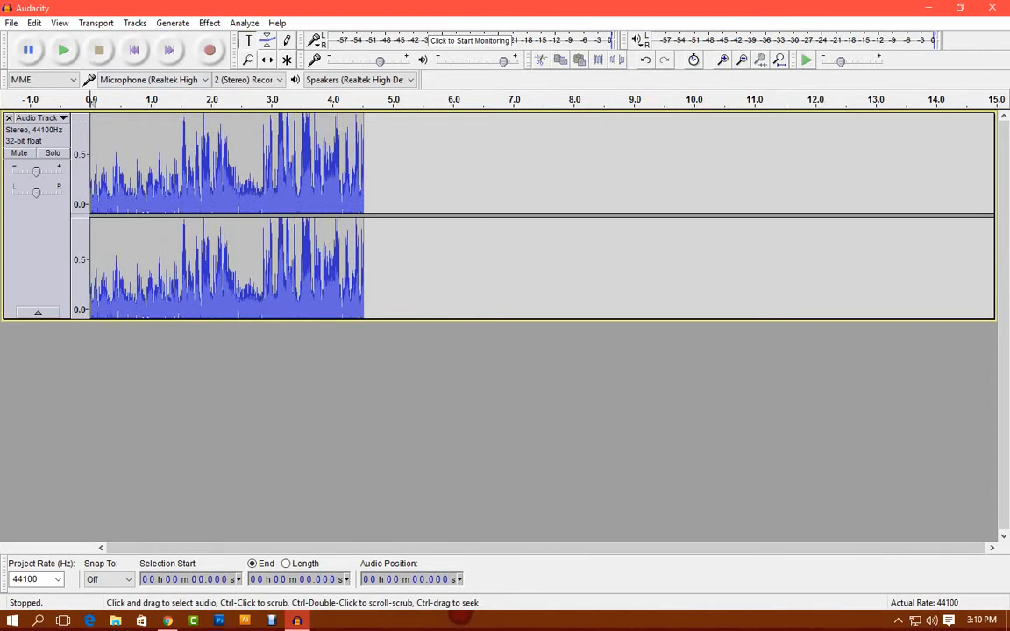
pyautogui.click(249, 60)
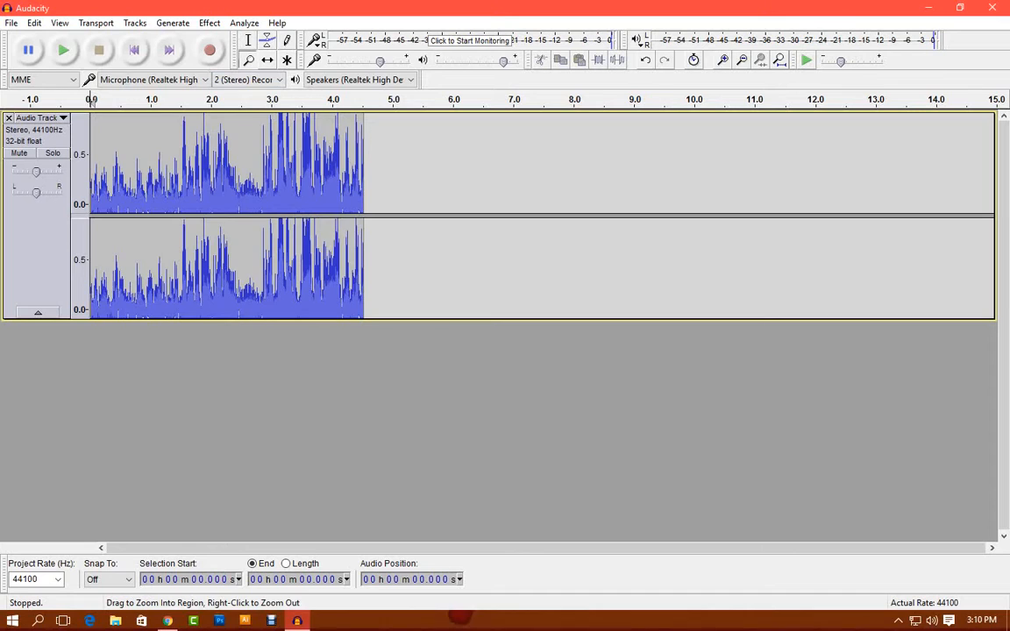
pyautogui.rightClick(225, 167)
pyautogui.rightClick(121, 167)
pyautogui.rightClick(122, 166)
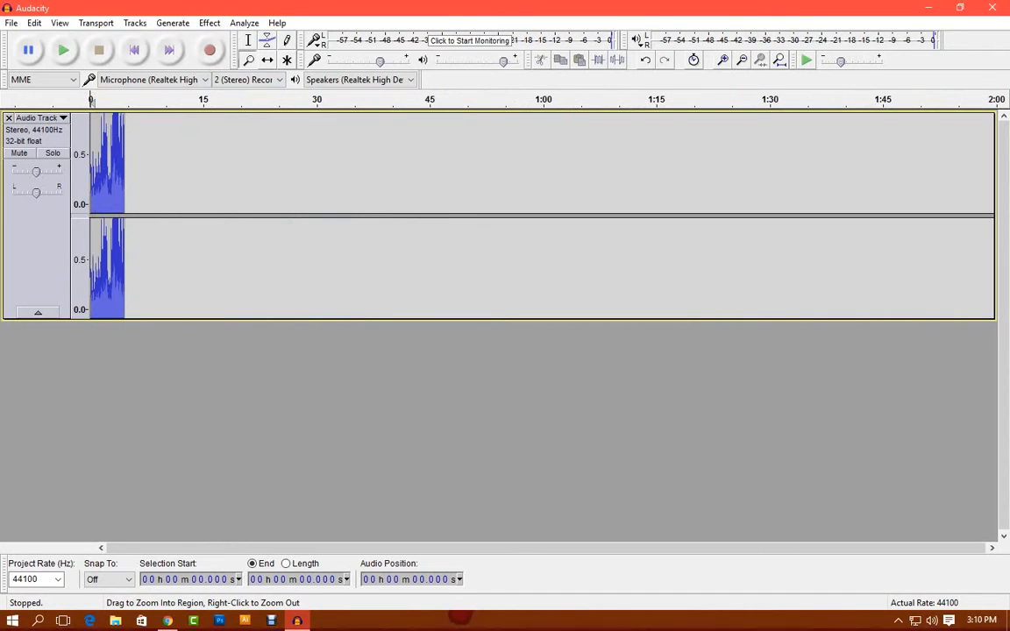
pyautogui.rightClick(122, 167)
pyautogui.click(122, 166)
pyautogui.click(122, 166)
pyautogui.click(122, 166)
pyautogui.click(122, 167)
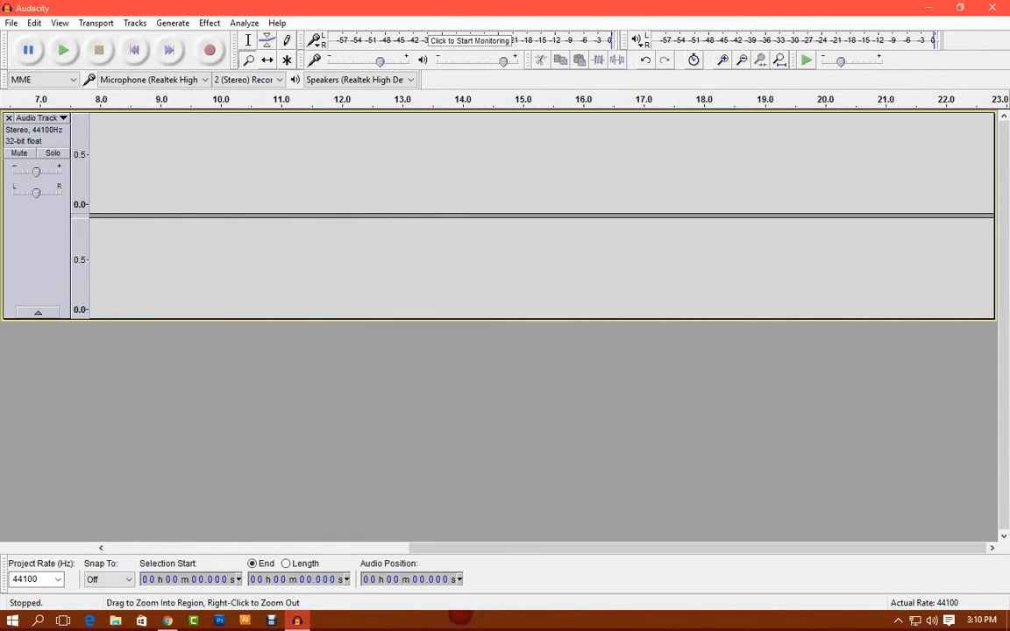
# Step: Undo the edits back to an empty project and record a new stereo track about 6.2 seconds long
pyautogui.hotkey('ctrl', 'z')
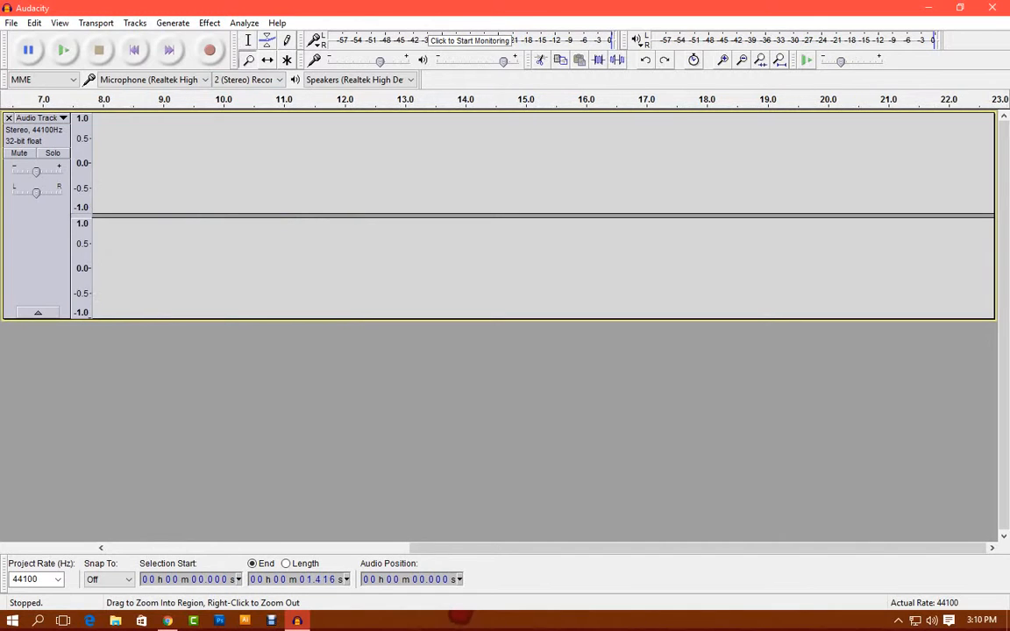
pyautogui.hotkey('ctrl', 'z')
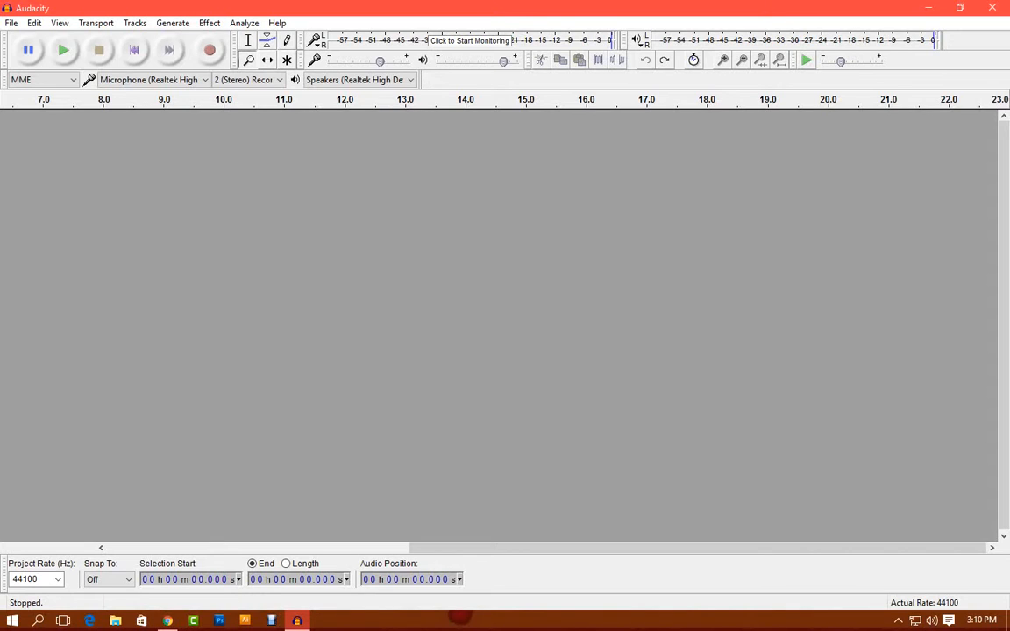
pyautogui.click(209, 50)
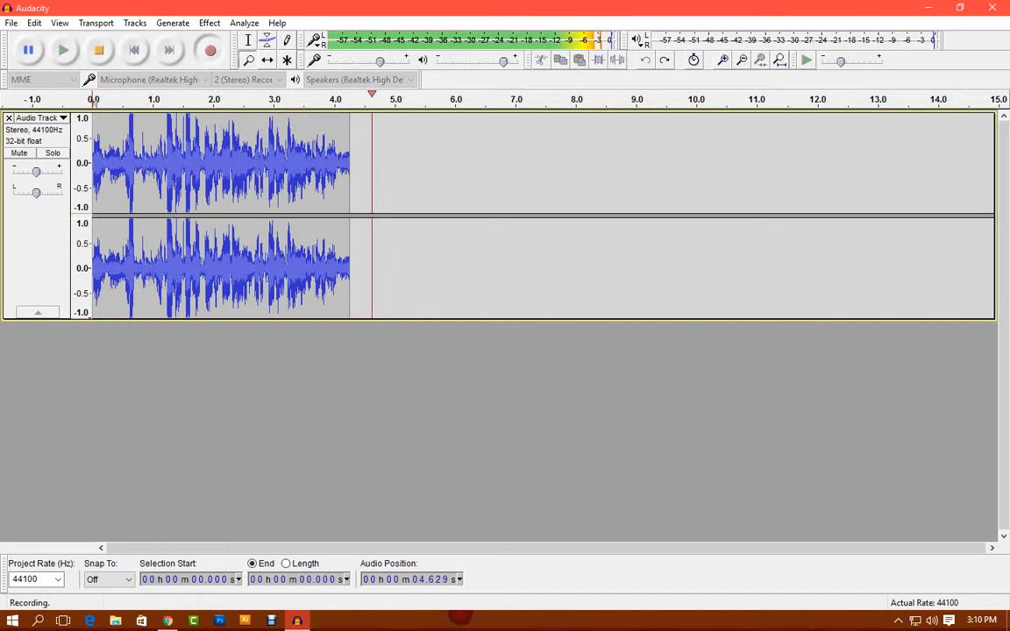
pyautogui.click(99, 50)
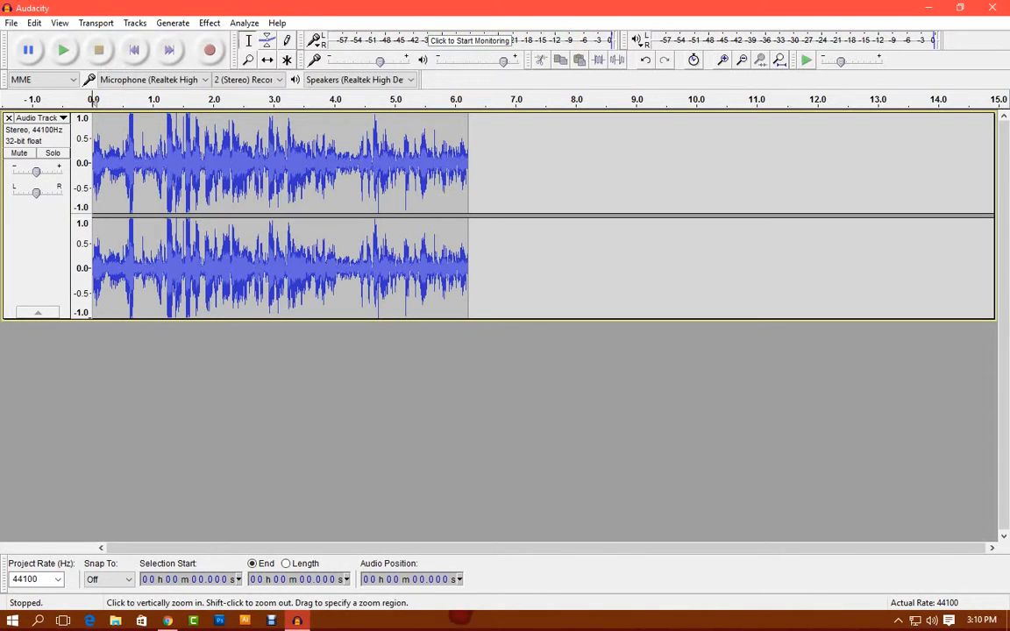
# Step: Select about the first 2.2 seconds of the new recording and apply Bass and Treble with its current settings
pyautogui.moveTo(93, 263); pyautogui.dragTo(224, 263)
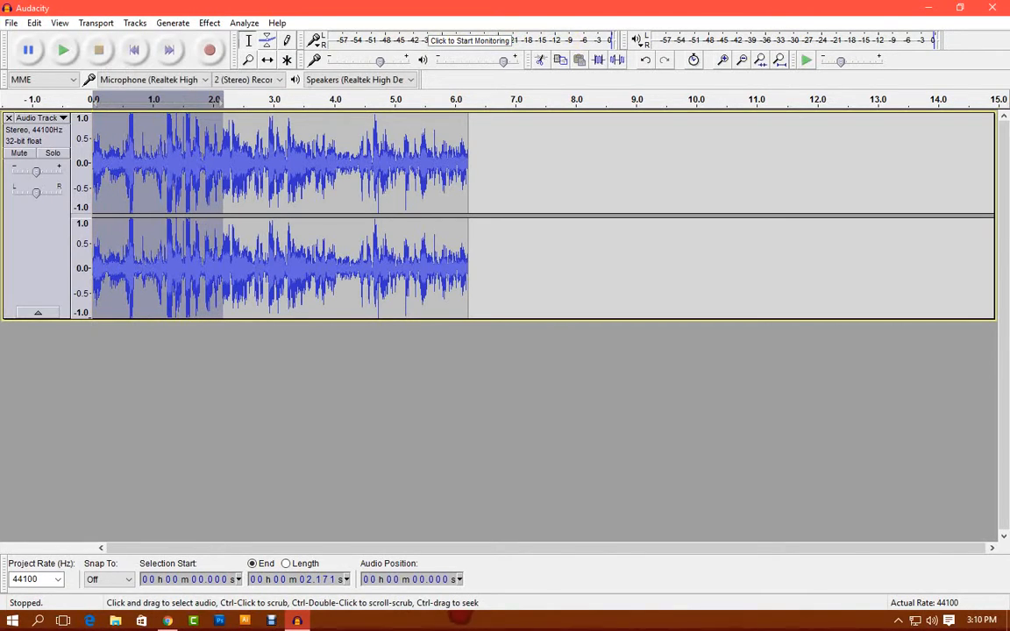
pyautogui.click(210, 23)
pyautogui.press('Down')
pyautogui.press('Down')
pyautogui.press('Down')
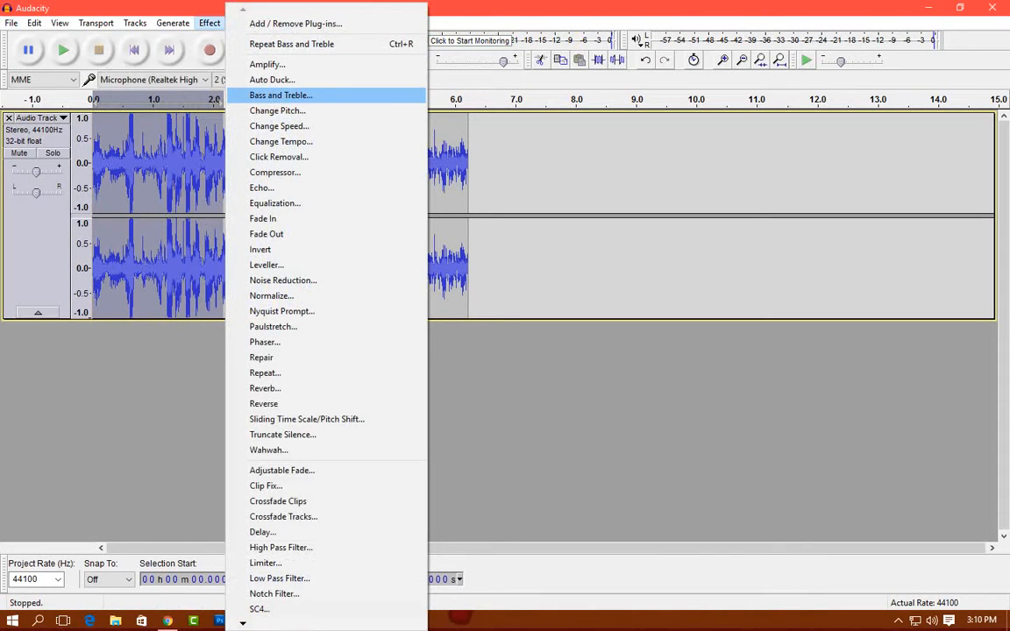
pyautogui.press('Return')
pyautogui.press('Return')
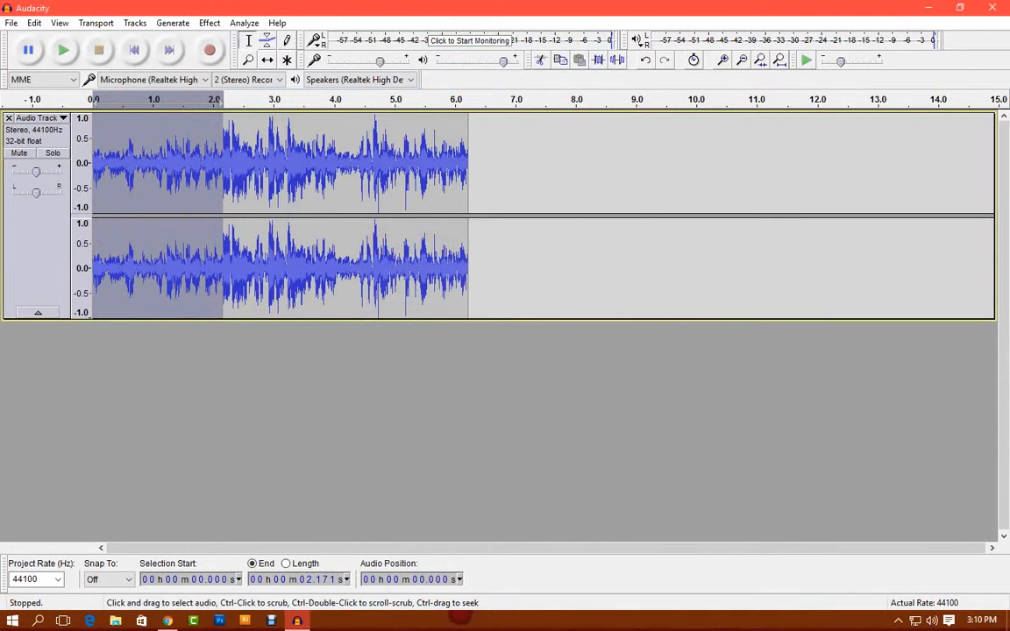
# Step: Play the edited recording from about 0.2 seconds and stop playback
pyautogui.click(106, 167)
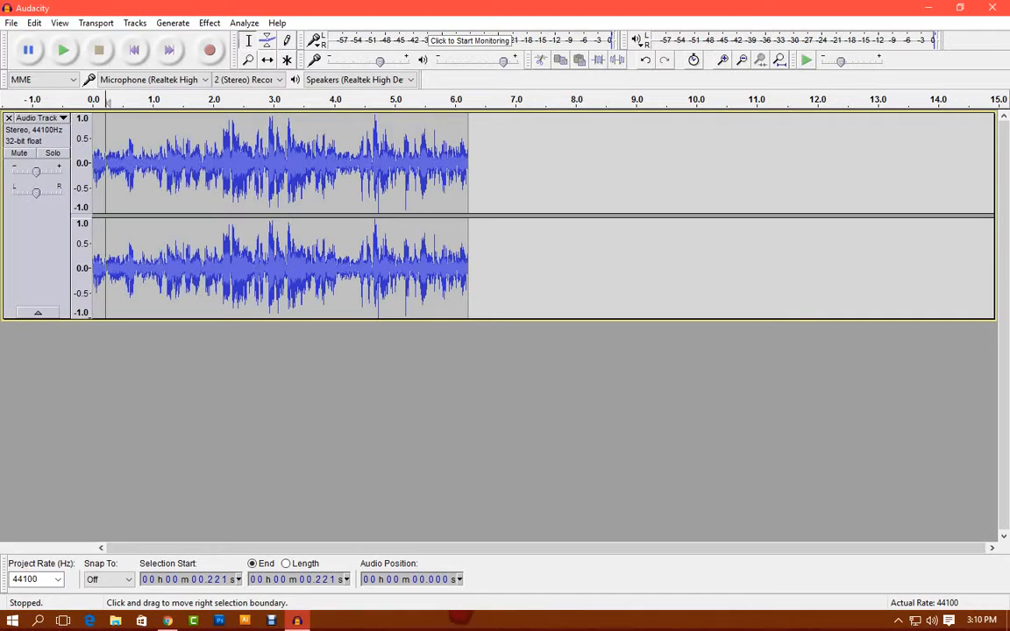
pyautogui.click(64, 50)
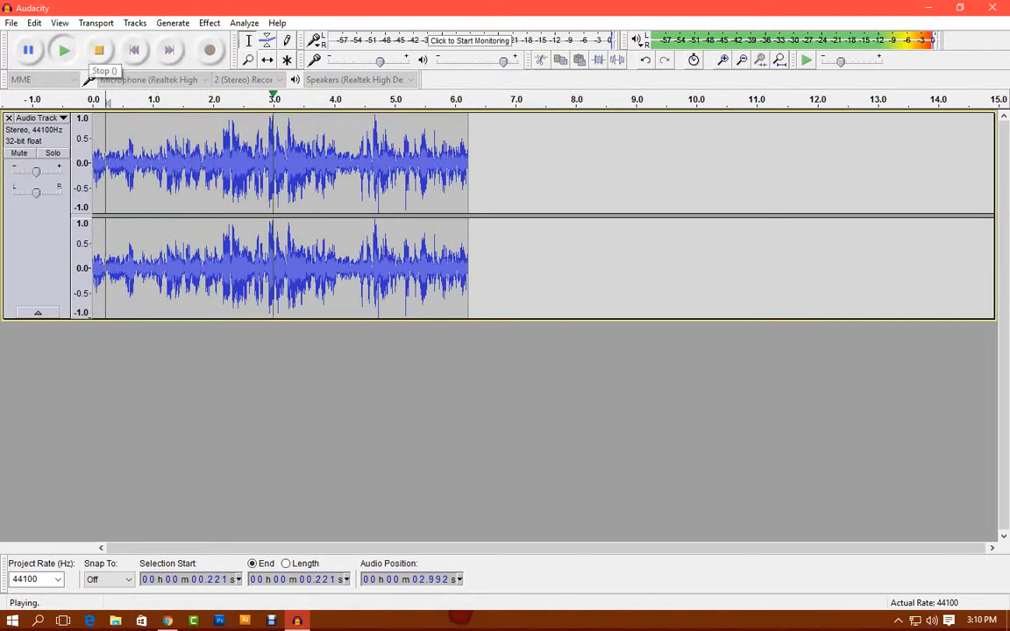
pyautogui.click(99, 50)
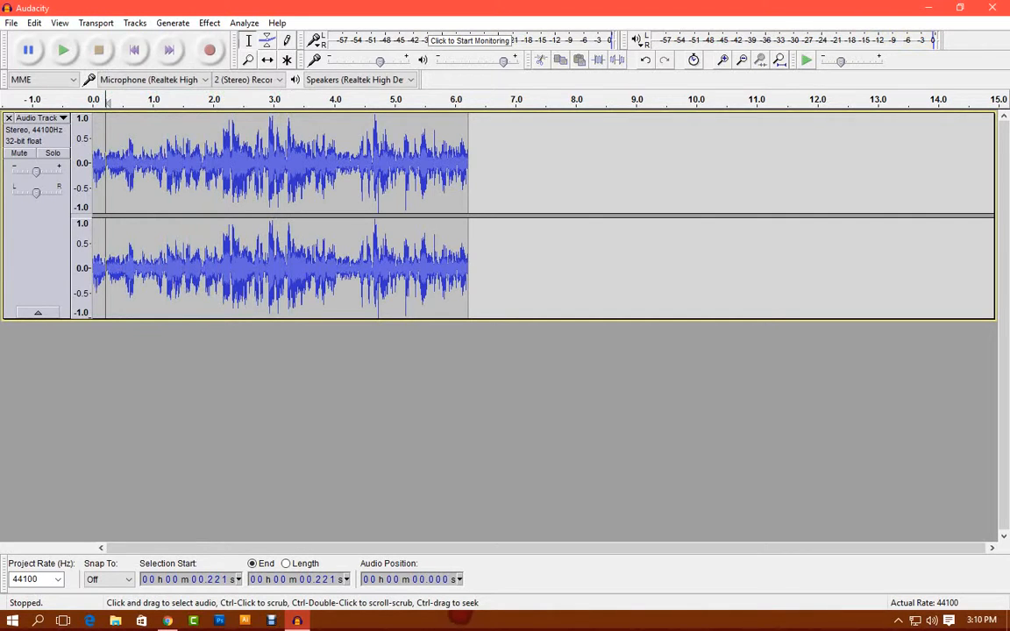
# Step: Select about 0.06 to 2.39 seconds of the track and apply Echo with a 0.2-second delay and a decay factor of 0.5
pyautogui.moveTo(97, 170); pyautogui.dragTo(238, 170)
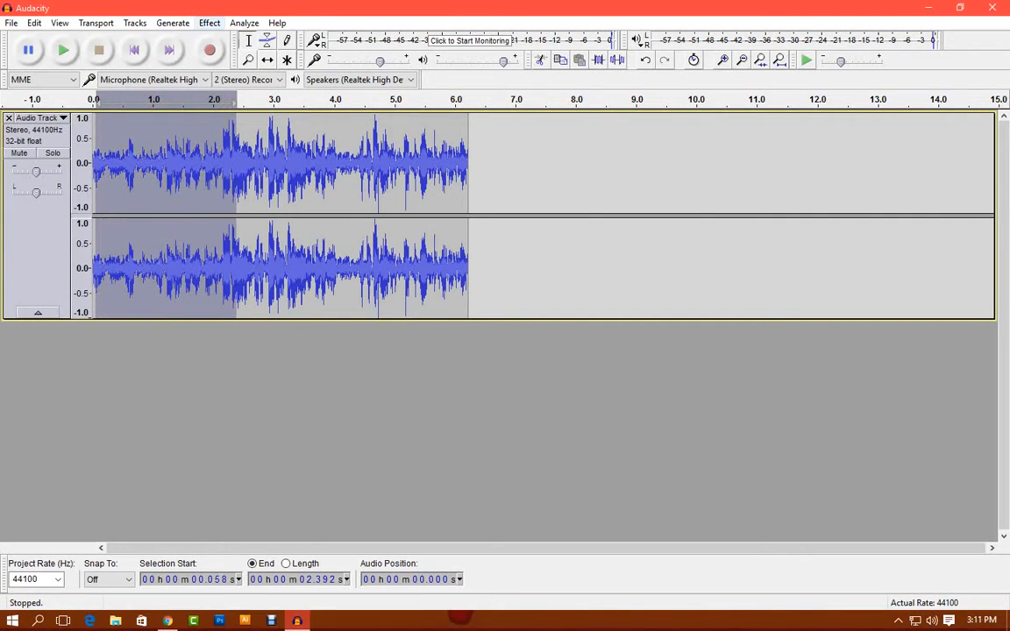
pyautogui.click(210, 23)
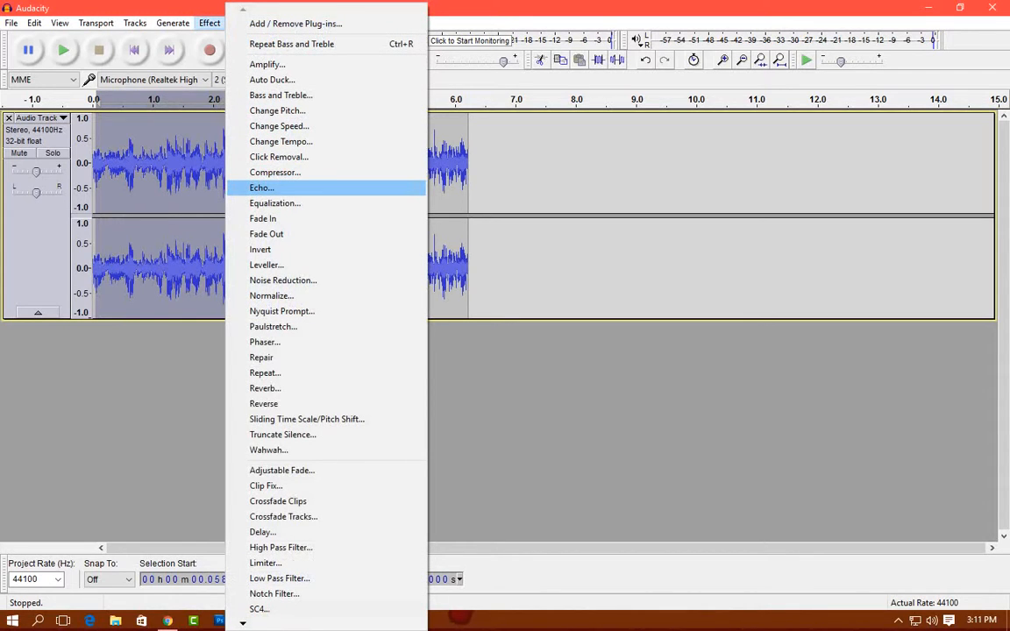
pyautogui.click(262, 187)
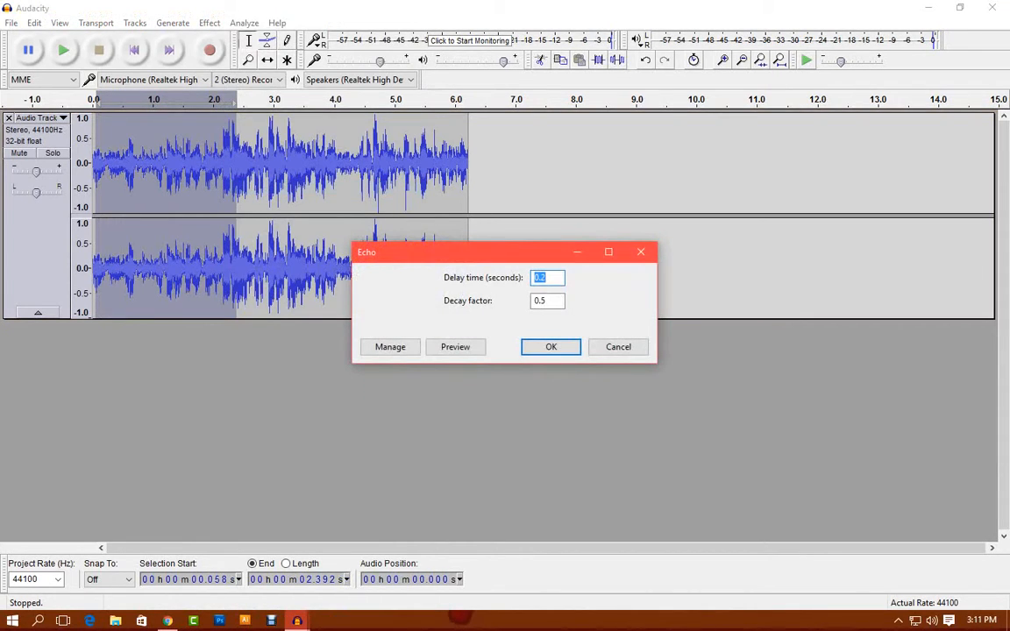
pyautogui.moveTo(533, 254); pyautogui.dragTo(403, 272)
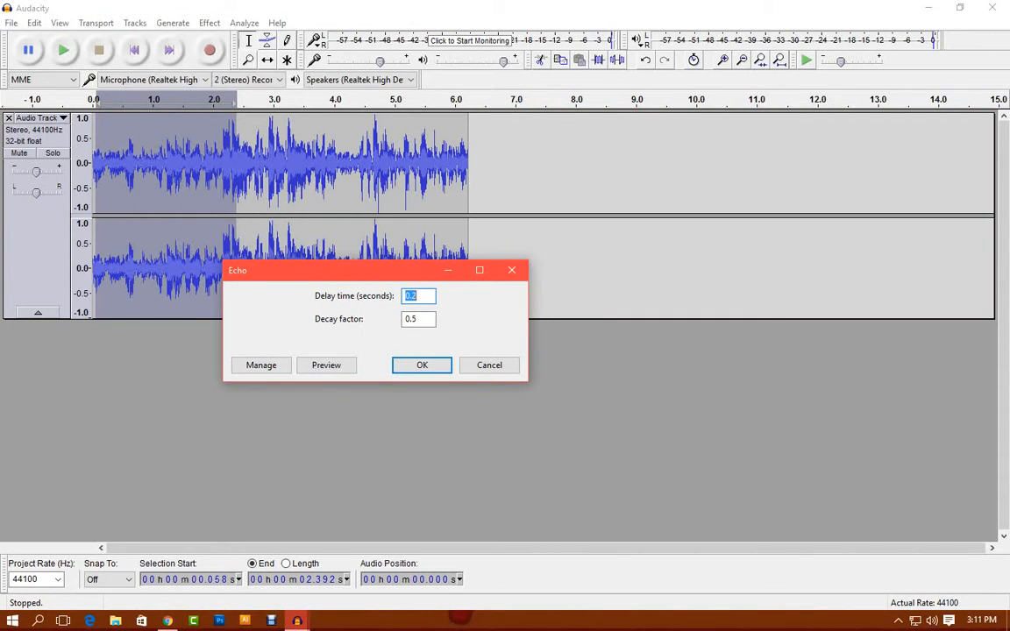
pyautogui.click(418, 319)
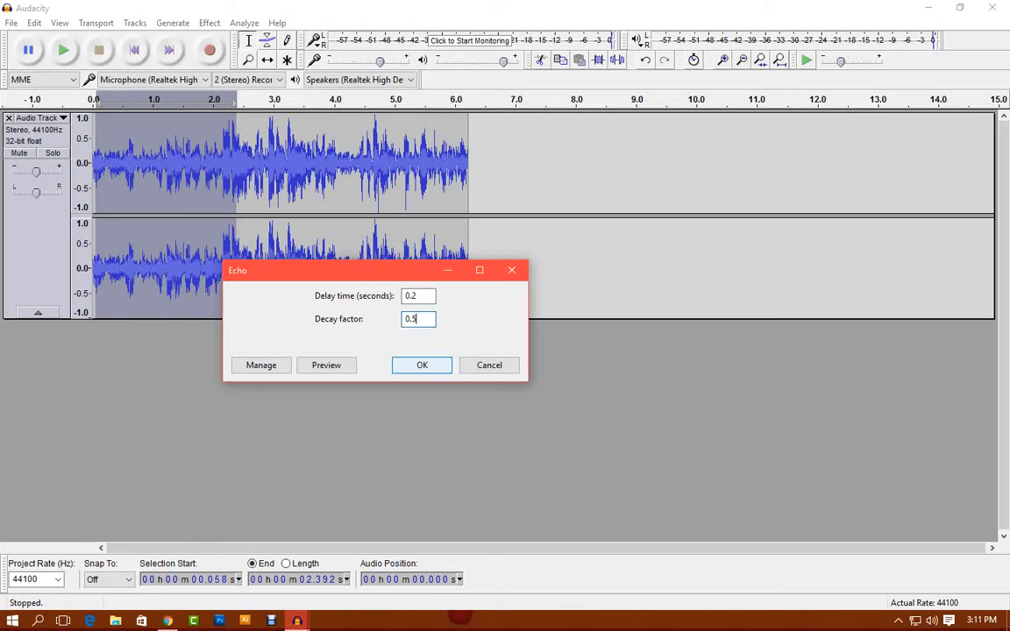
pyautogui.press('Return')
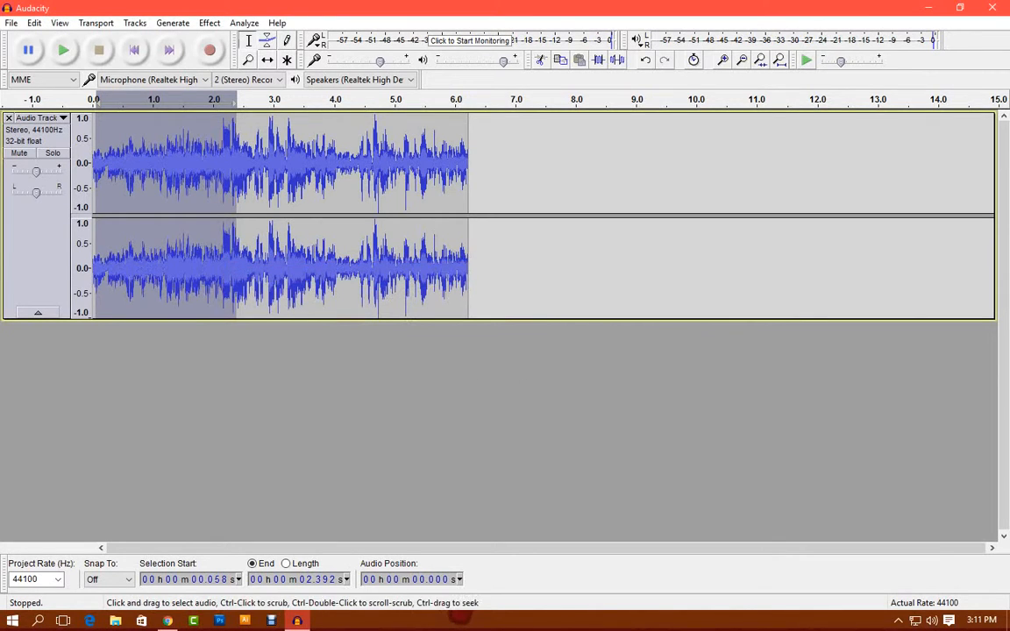
# Step: Play the recording twice from about 0.1 seconds to hear the echo, stopping playback each time
pyautogui.click(100, 166)
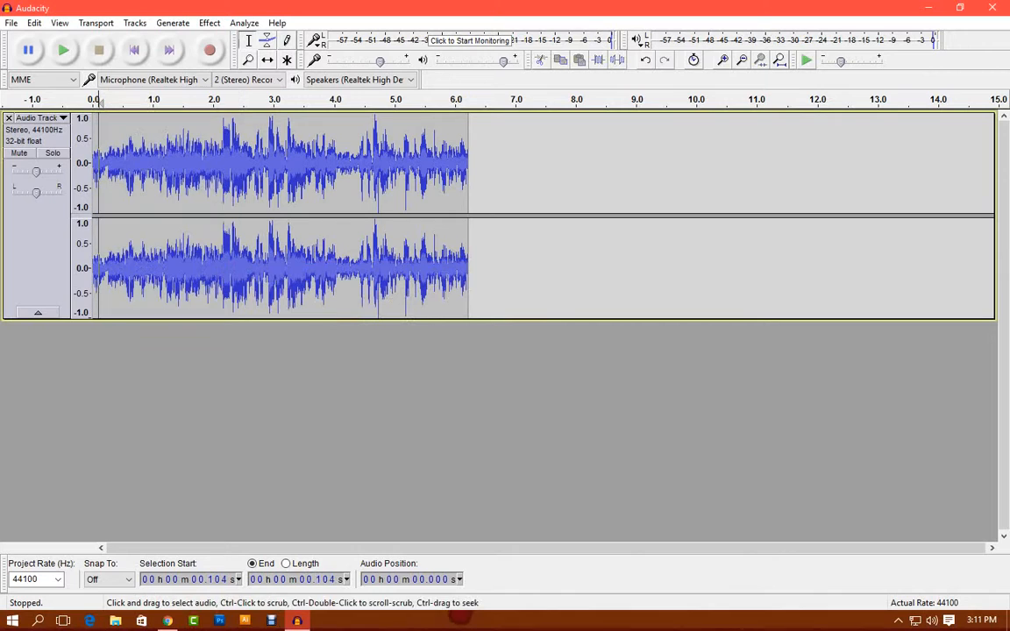
pyautogui.click(64, 51)
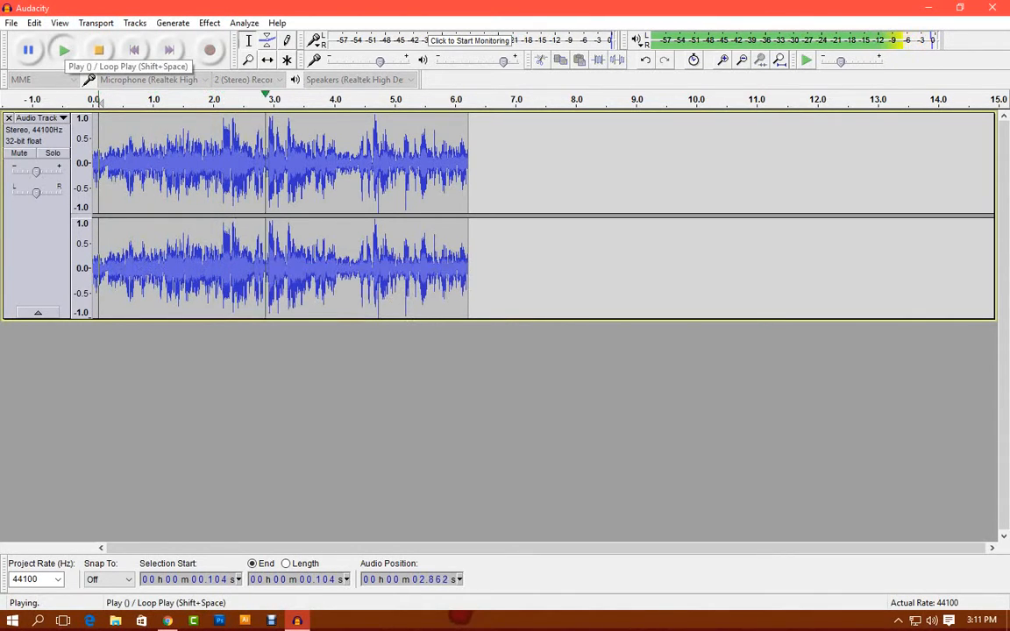
pyautogui.click(99, 50)
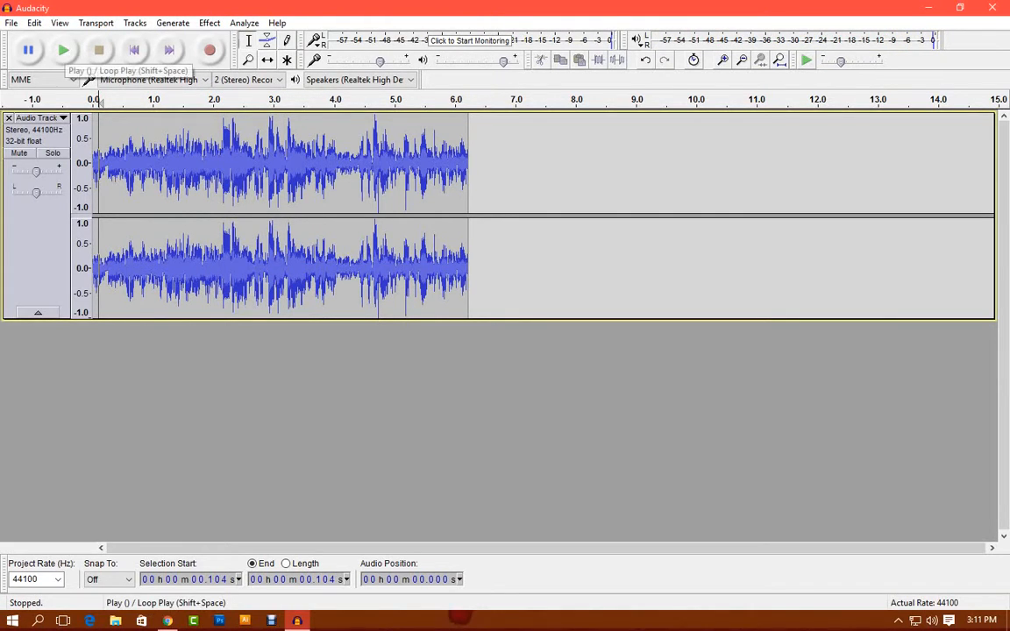
pyautogui.click(63, 51)
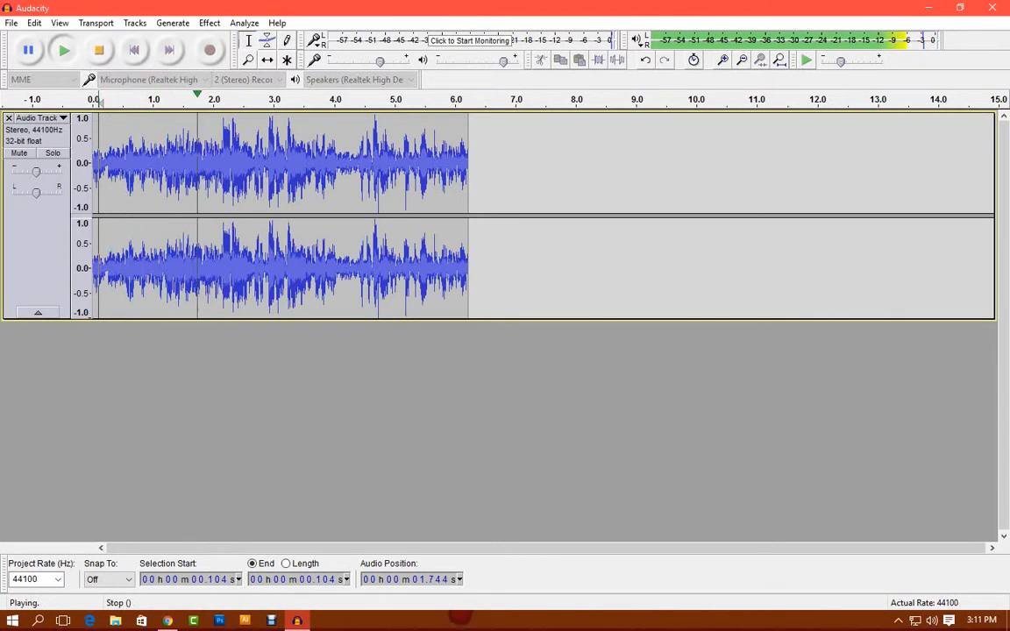
pyautogui.click(100, 50)
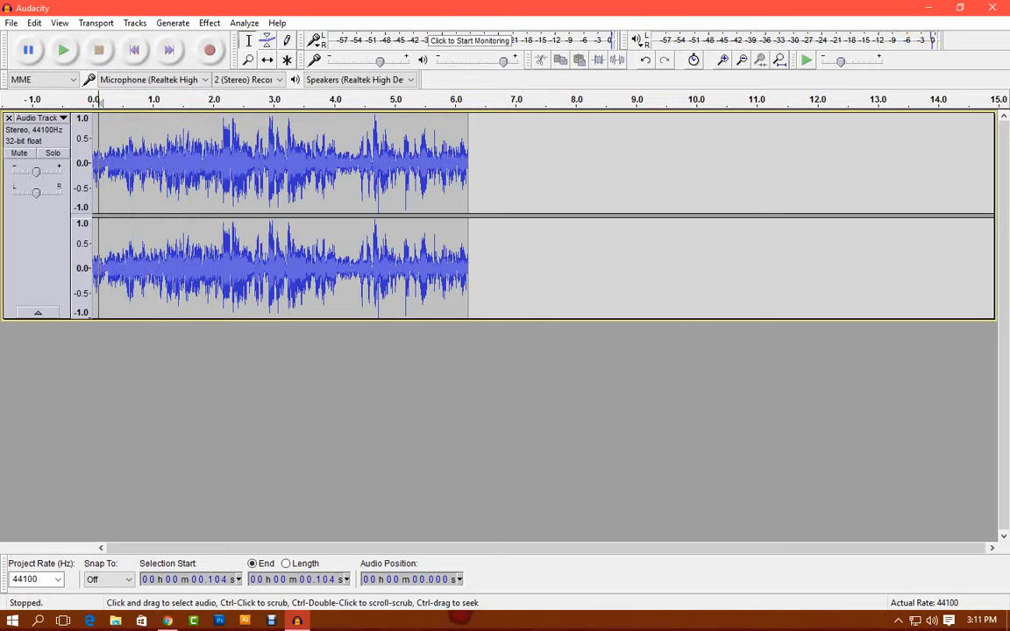
# Step: Select the recording from about 0.07 seconds past its end and capture its noise profile for Noise Reduction
pyautogui.moveTo(98, 166); pyautogui.dragTo(475, 166)
pyautogui.click(209, 23)
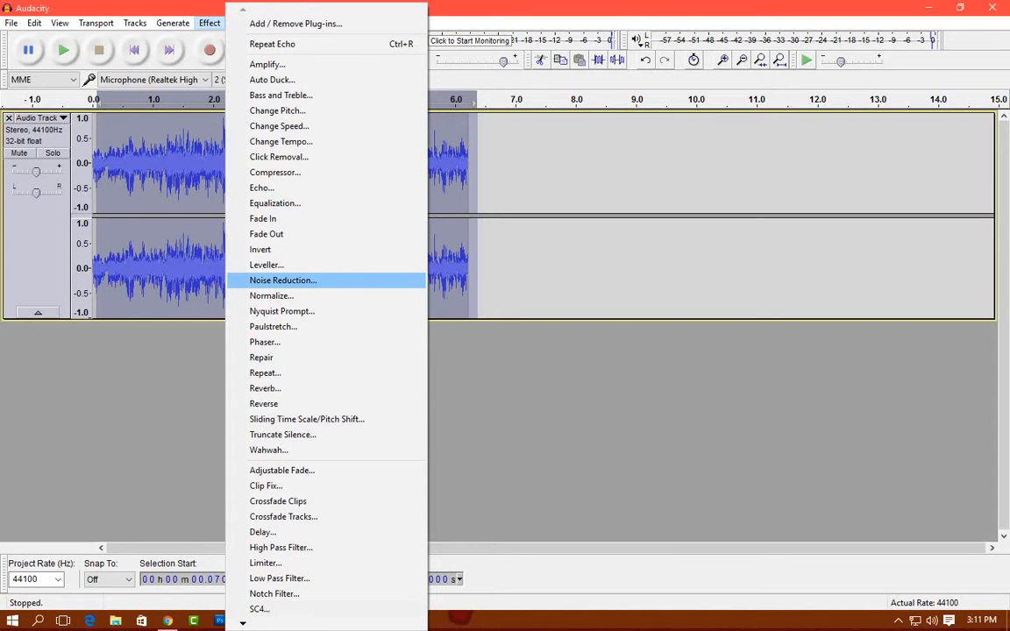
pyautogui.press('Return')
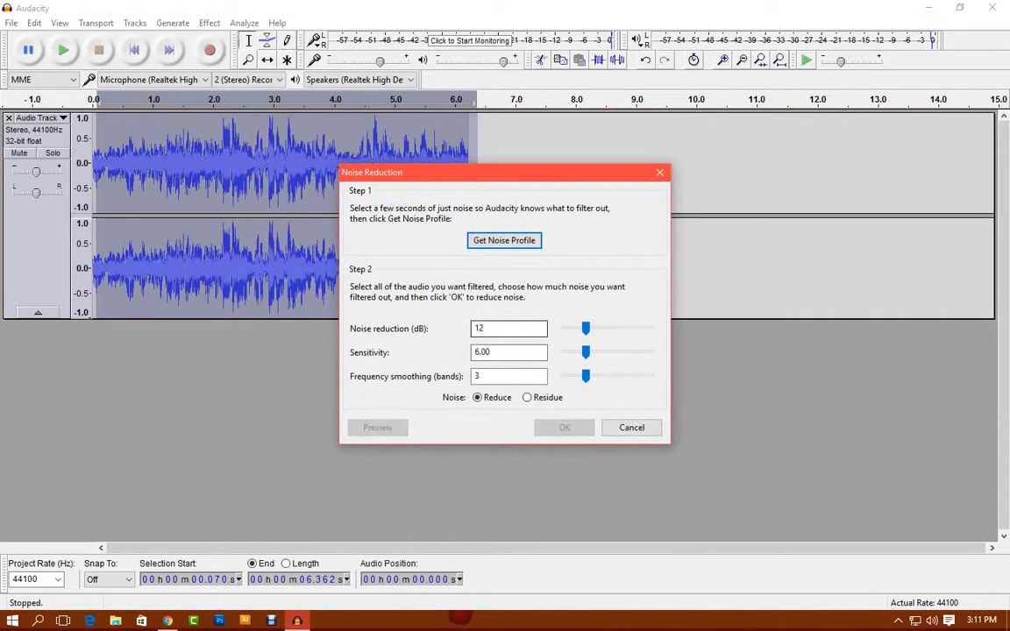
pyautogui.moveTo(415, 173); pyautogui.dragTo(349, 178)
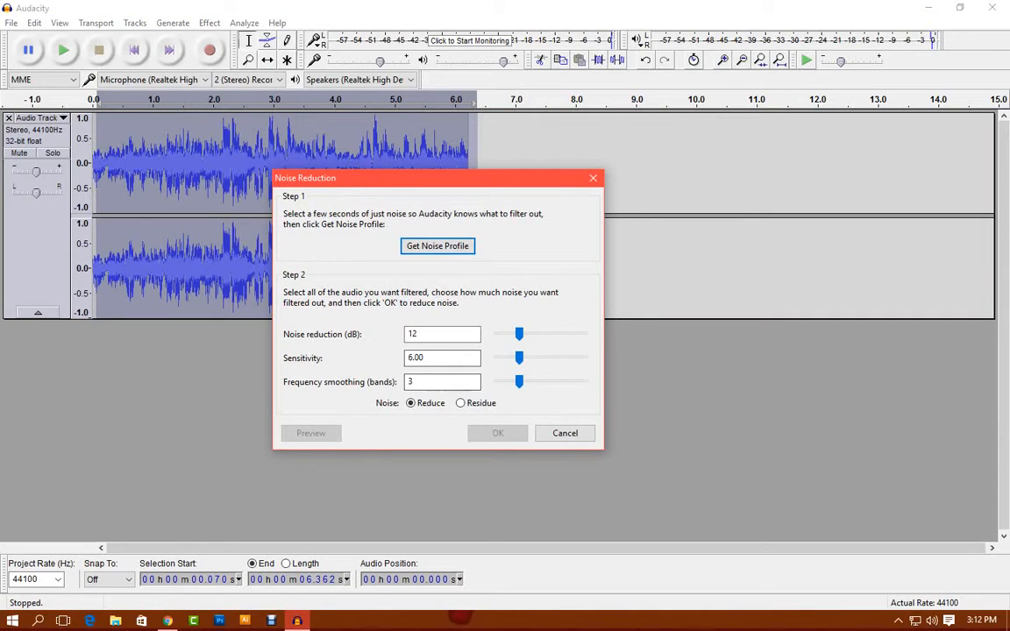
pyautogui.click(435, 382)
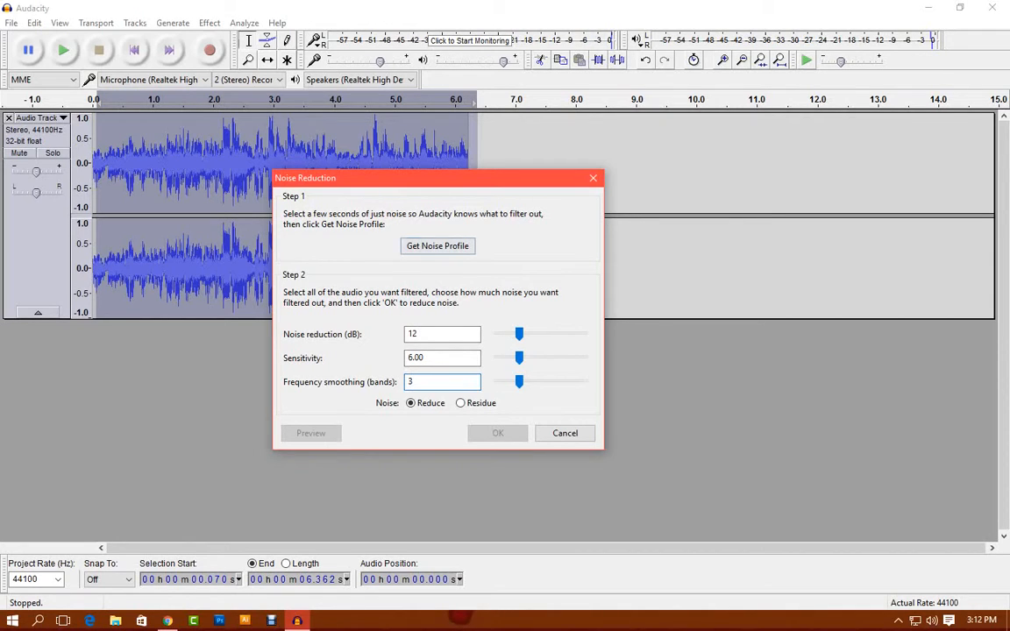
pyautogui.click(437, 246)
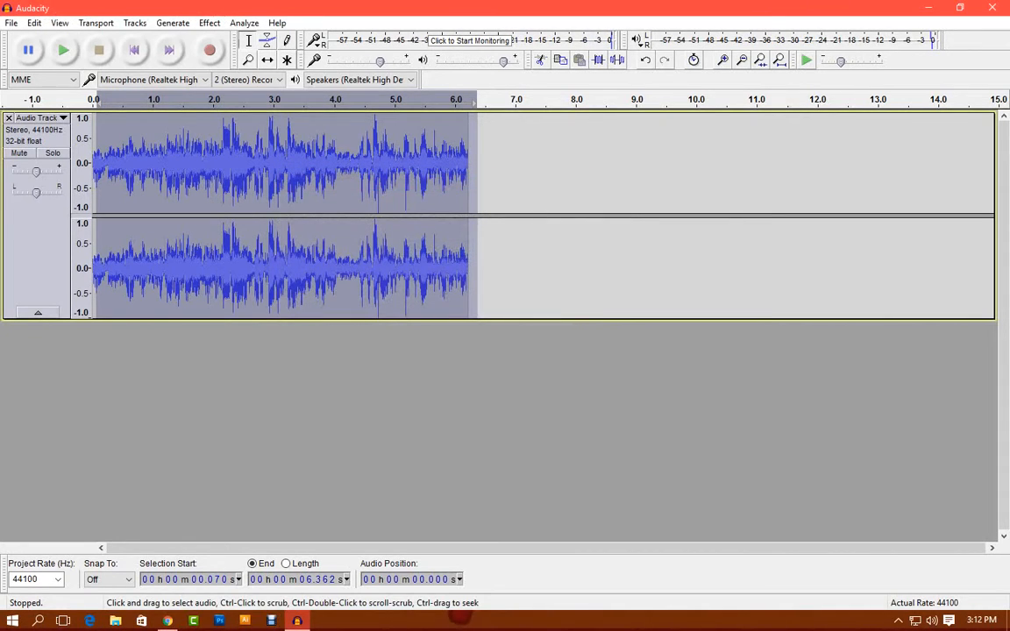
# Step: Apply Noise Reduction to the selection with 12 dB reduction, sensitivity 6.00 and 3 frequency smoothing bands
pyautogui.click(209, 23)
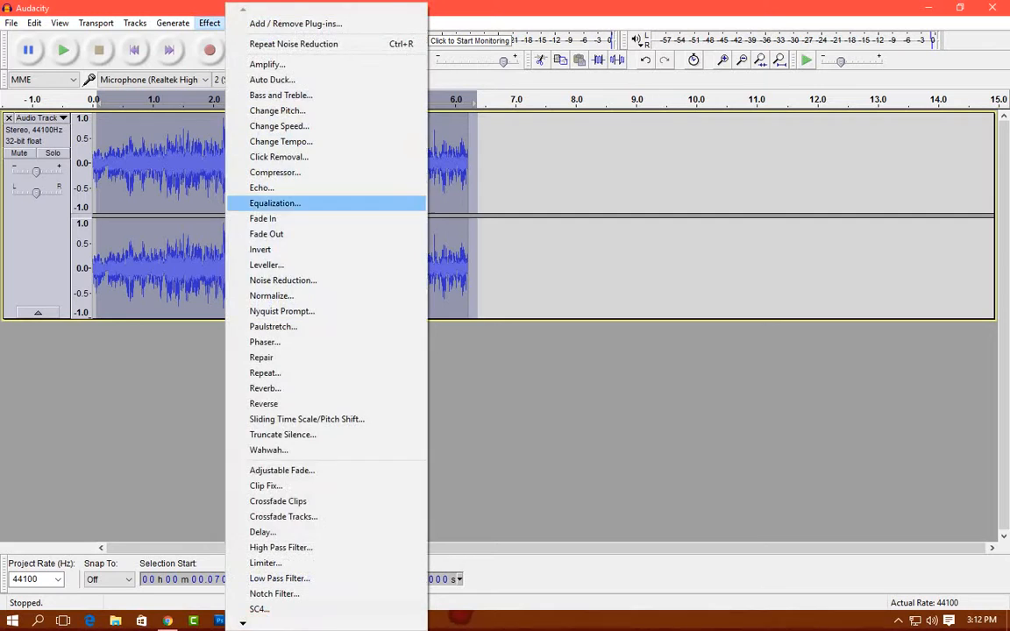
pyautogui.click(283, 280)
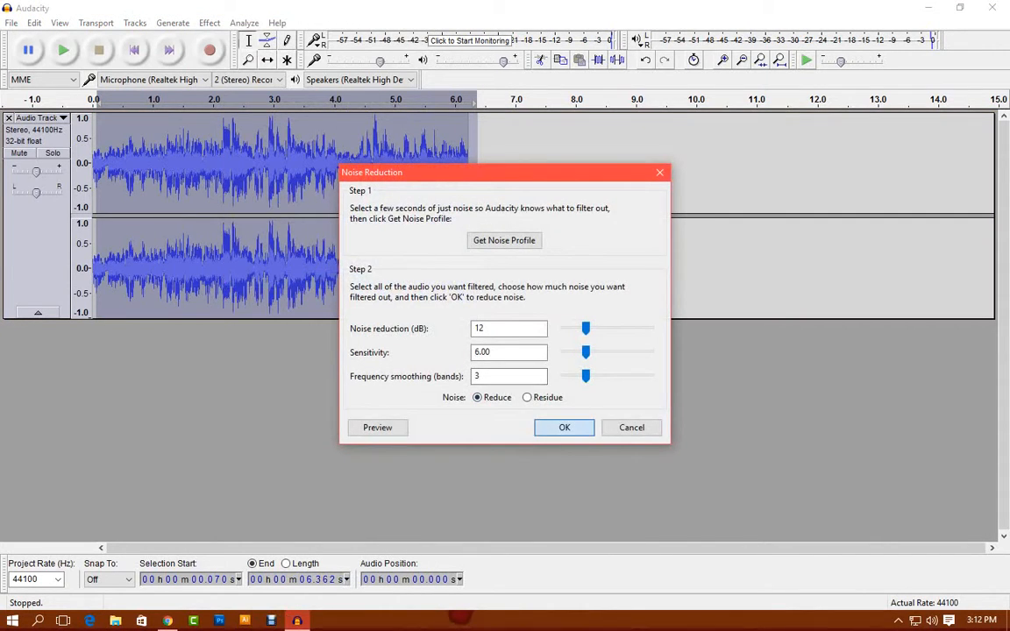
pyautogui.press('Return')
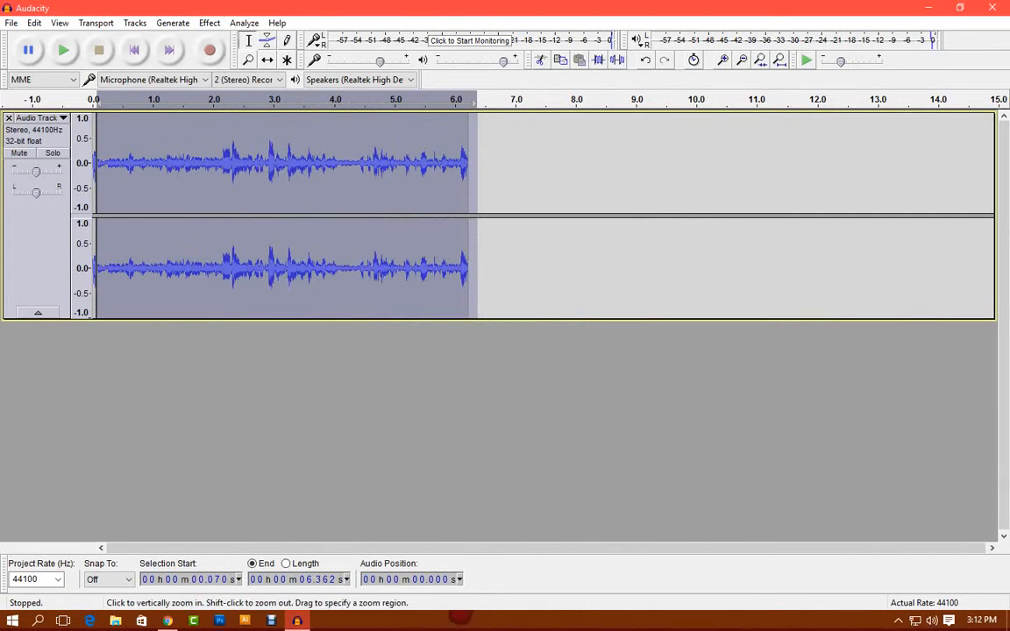
# Step: Play the noise-reduced recording from about 0.1 seconds and stop playback
pyautogui.click(99, 167)
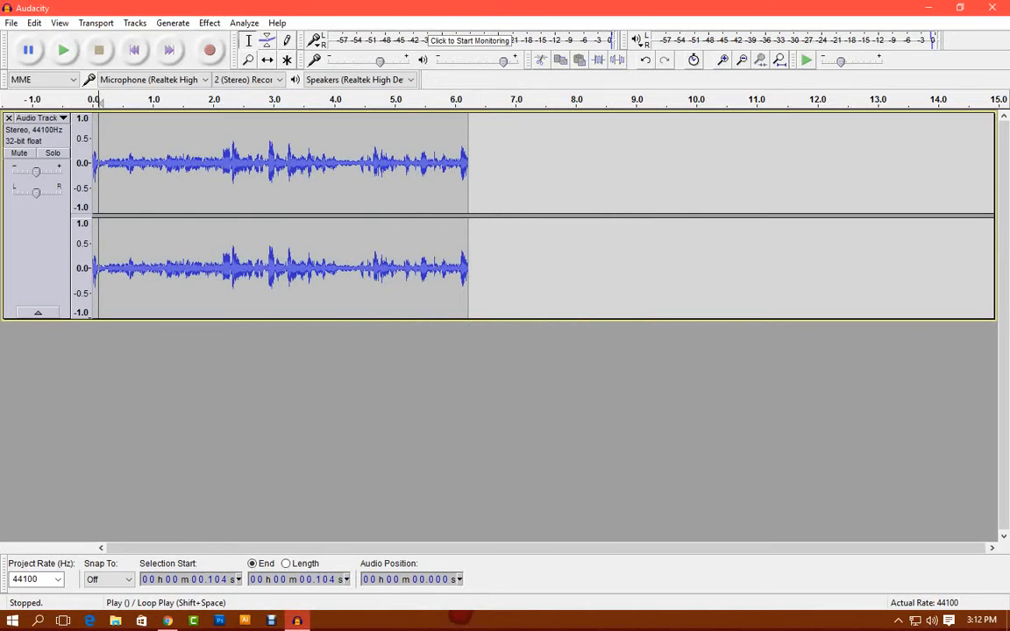
pyautogui.click(64, 50)
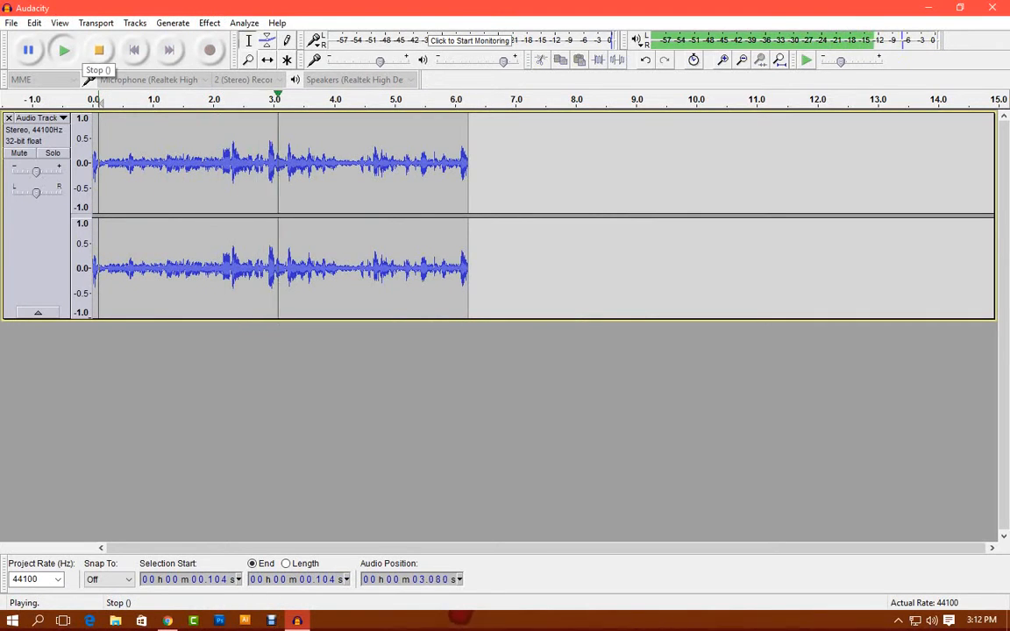
pyautogui.click(99, 49)
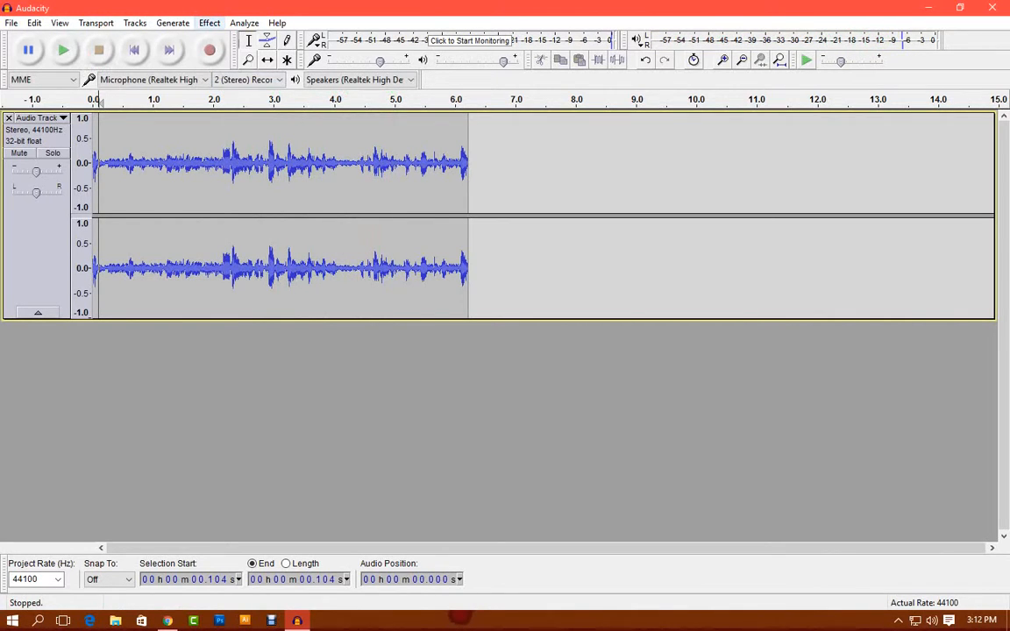
# Step: Normalize the whole track to a maximum amplitude of -1.0 dB with DC offset removal and the stereo channels linked
pyautogui.click(209, 23)
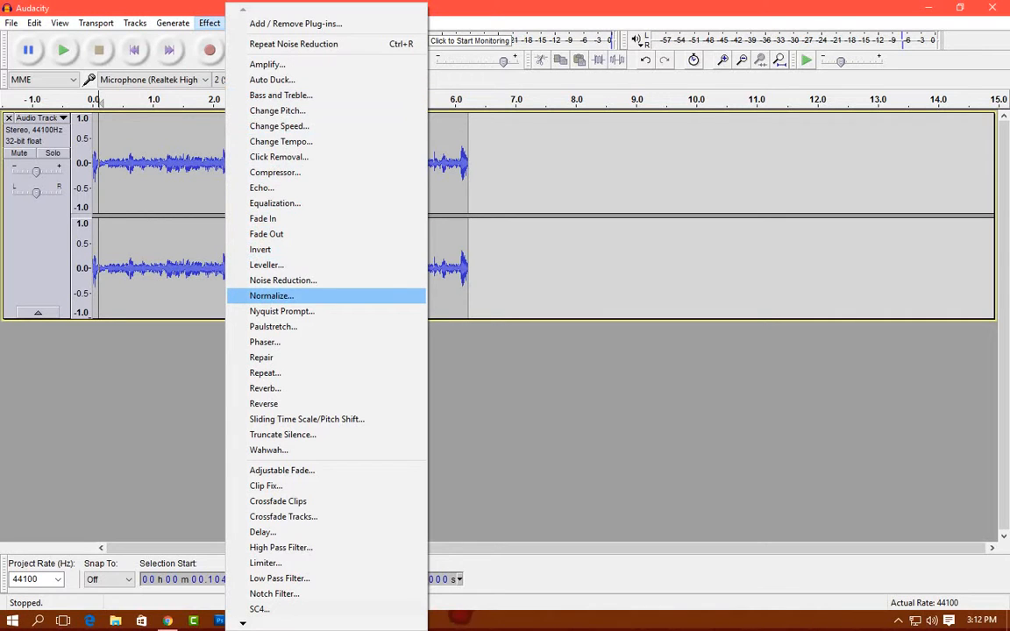
pyautogui.click(271, 295)
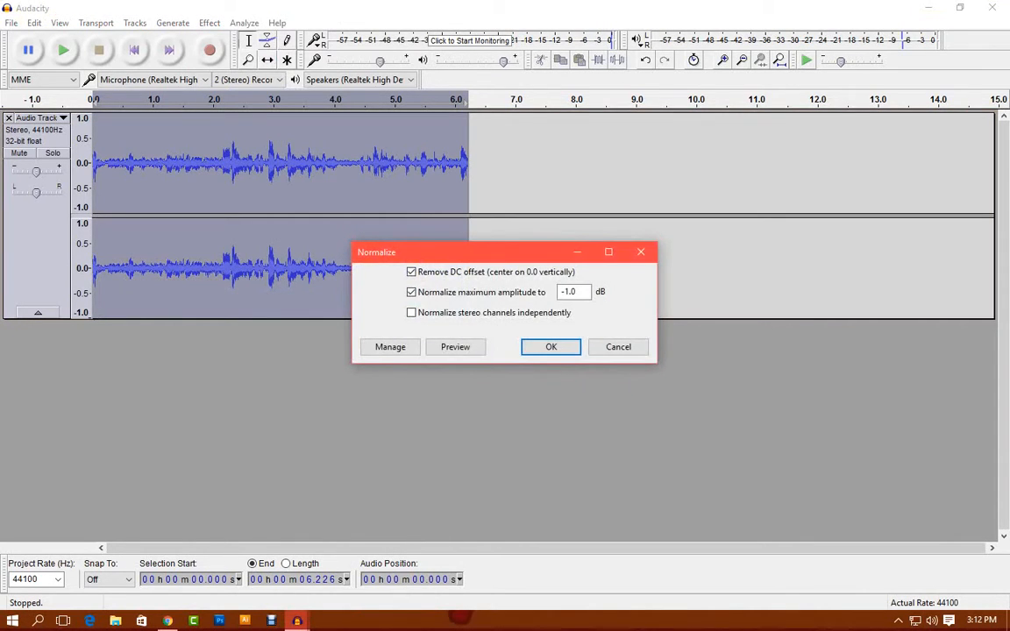
pyautogui.click(548, 344)
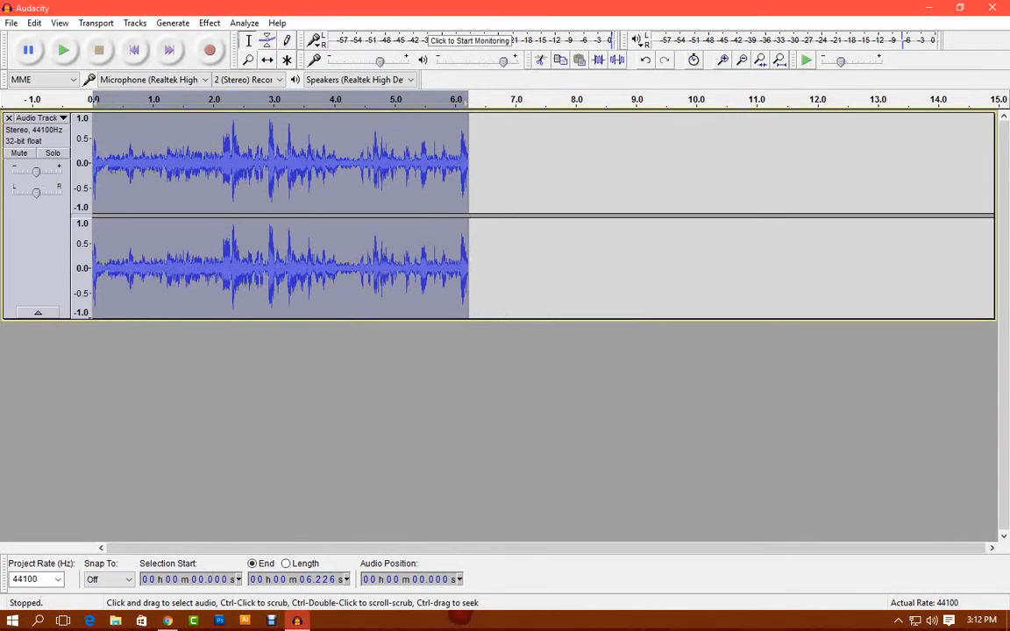
# Step: Play the normalized recording from about 0.06 seconds and stop playback
pyautogui.click(96, 166)
pyautogui.click(63, 50)
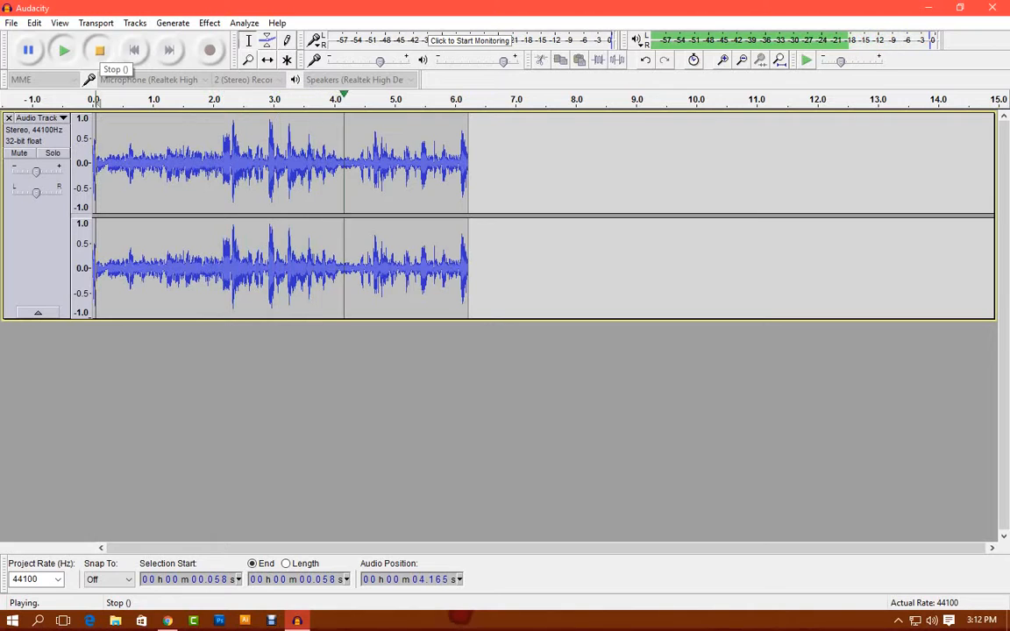
pyautogui.click(99, 50)
# Step: Select about the first 1.27 seconds of the track and apply Fade In
pyautogui.click(172, 23)
pyautogui.moveTo(210, 23)
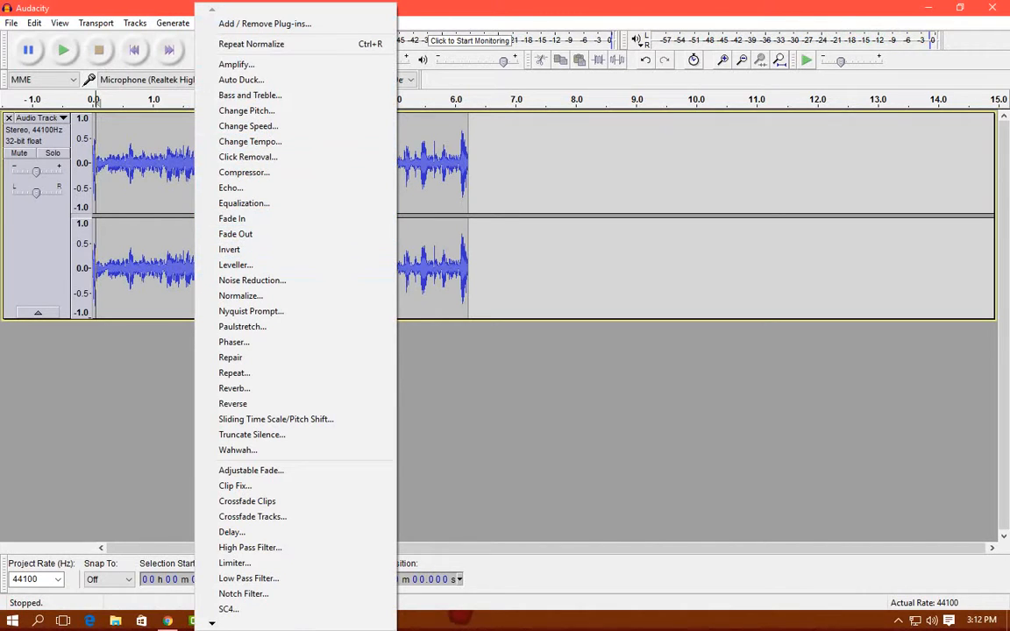
pyautogui.click(105, 193)
pyautogui.moveTo(92, 193); pyautogui.dragTo(166, 193)
pyautogui.click(209, 23)
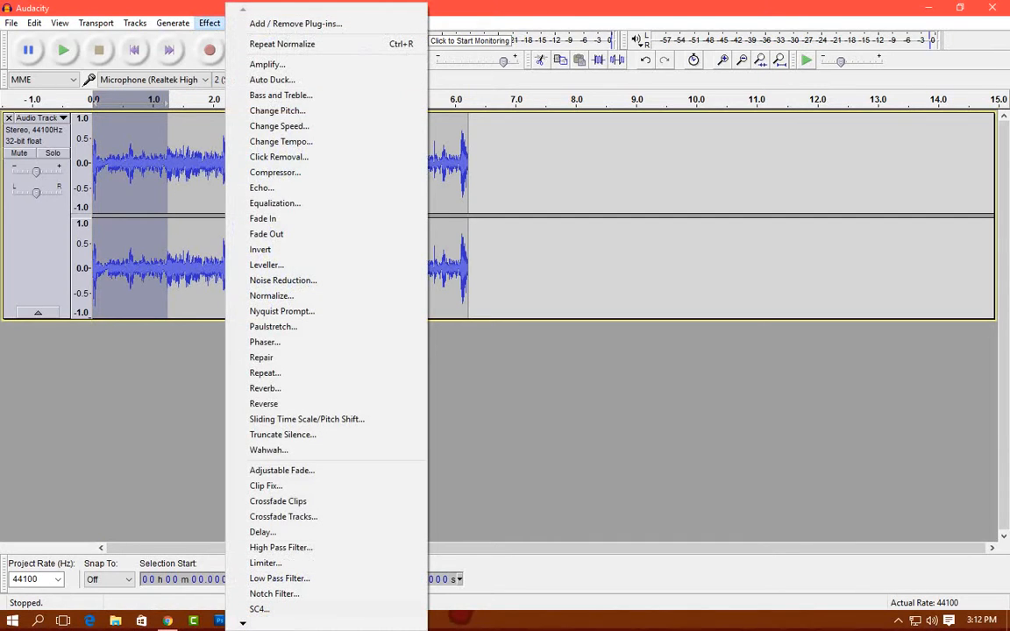
pyautogui.click(263, 218)
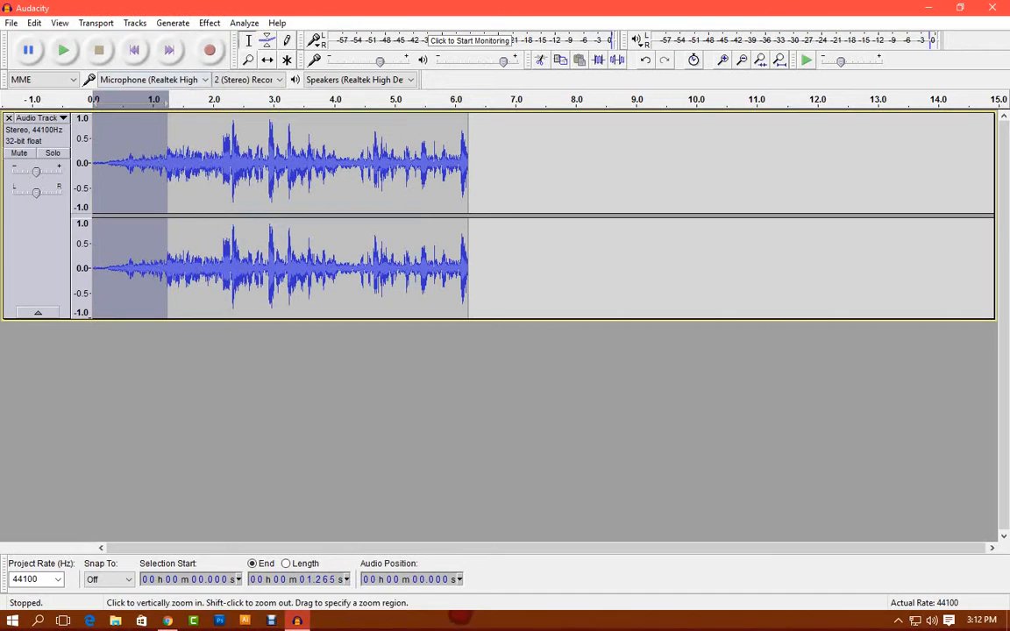
# Step: Play the recording from about 0.08 seconds to hear the fade-in, and stop playback
pyautogui.click(99, 167)
pyautogui.click(64, 50)
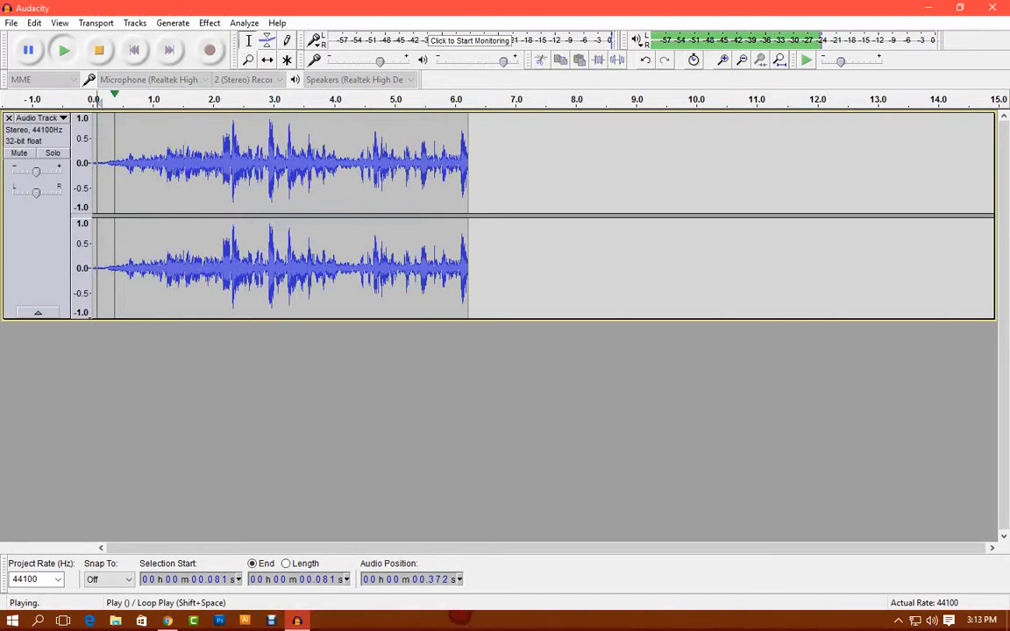
pyautogui.click(99, 50)
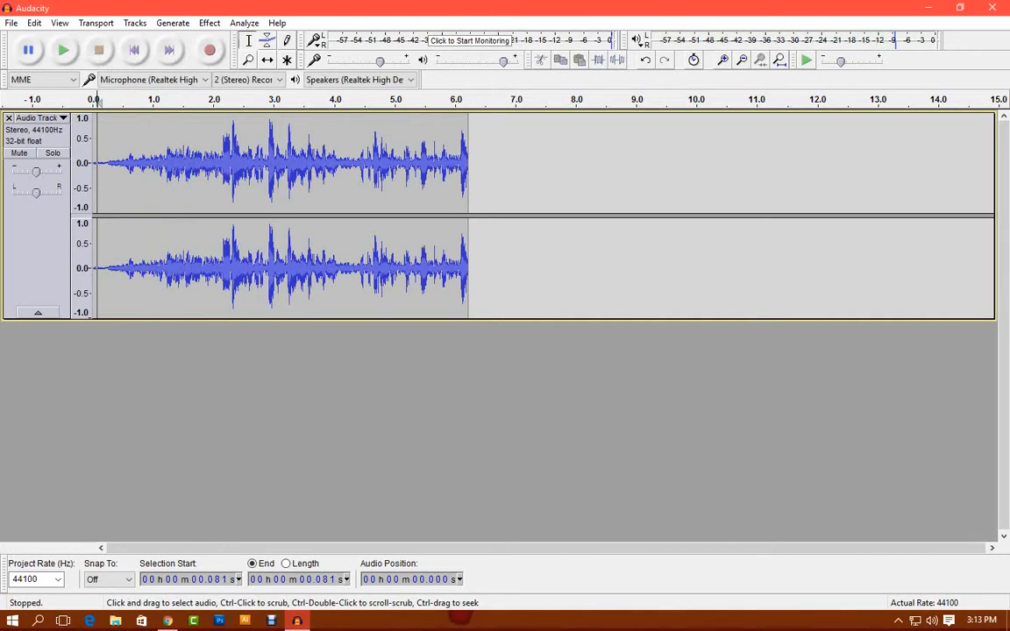
# Step: Apply Fade Out from about 5.02 seconds to the end of the recording and play the ending from about 5.09 seconds
pyautogui.moveTo(396, 166); pyautogui.dragTo(474, 167)
pyautogui.click(209, 23)
pyautogui.click(263, 225)
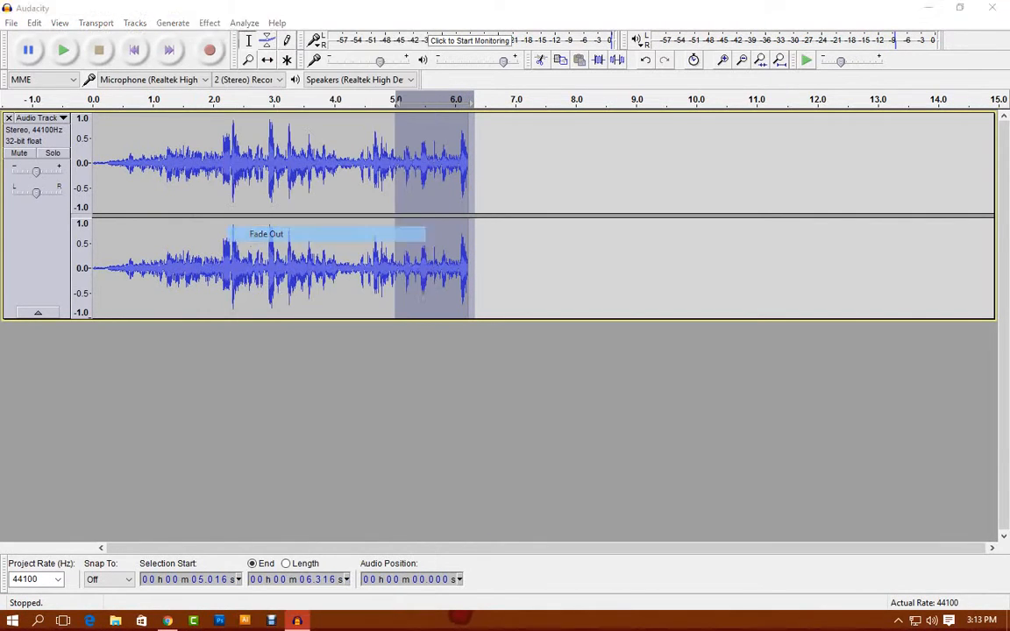
pyautogui.click(399, 166)
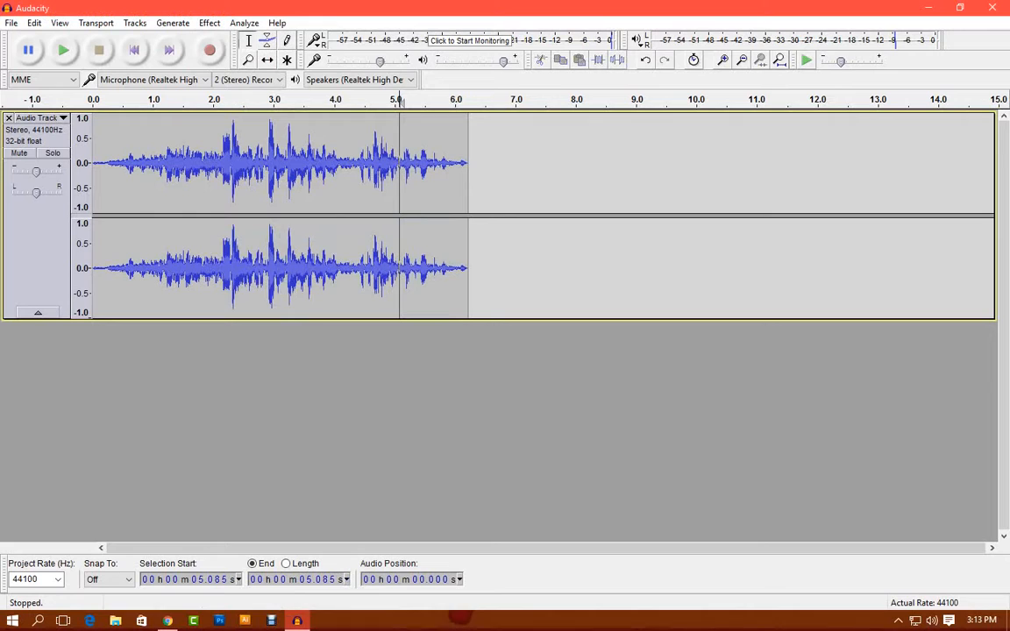
pyautogui.click(63, 50)
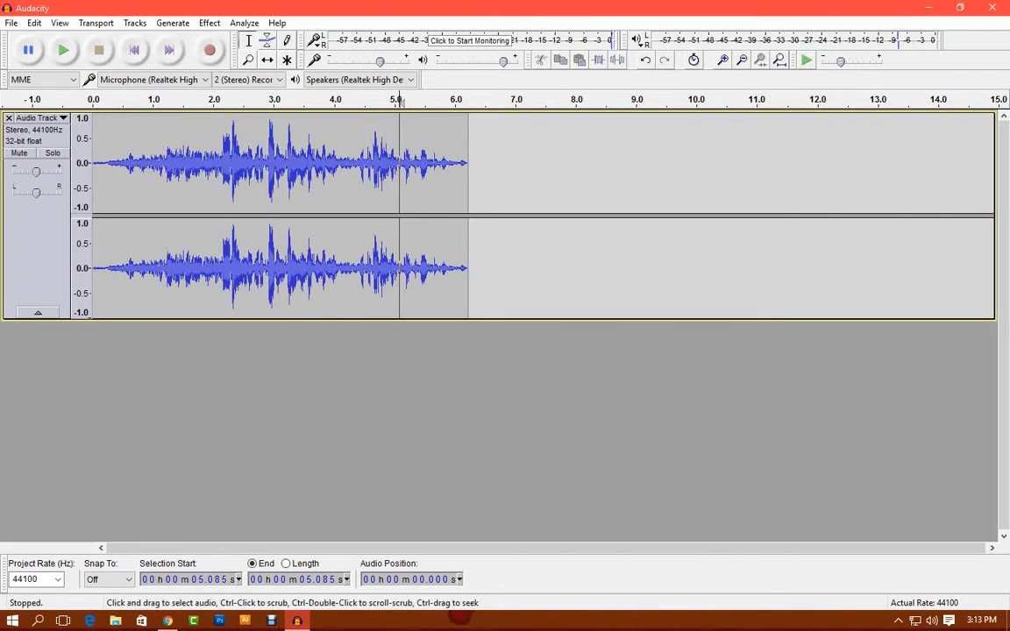
# Step: Select from about 0.06 to 2.01 seconds of the track and apply Change Speed with a multiplier of 1.591
pyautogui.moveTo(92, 162); pyautogui.dragTo(212, 163)
pyautogui.click(209, 23)
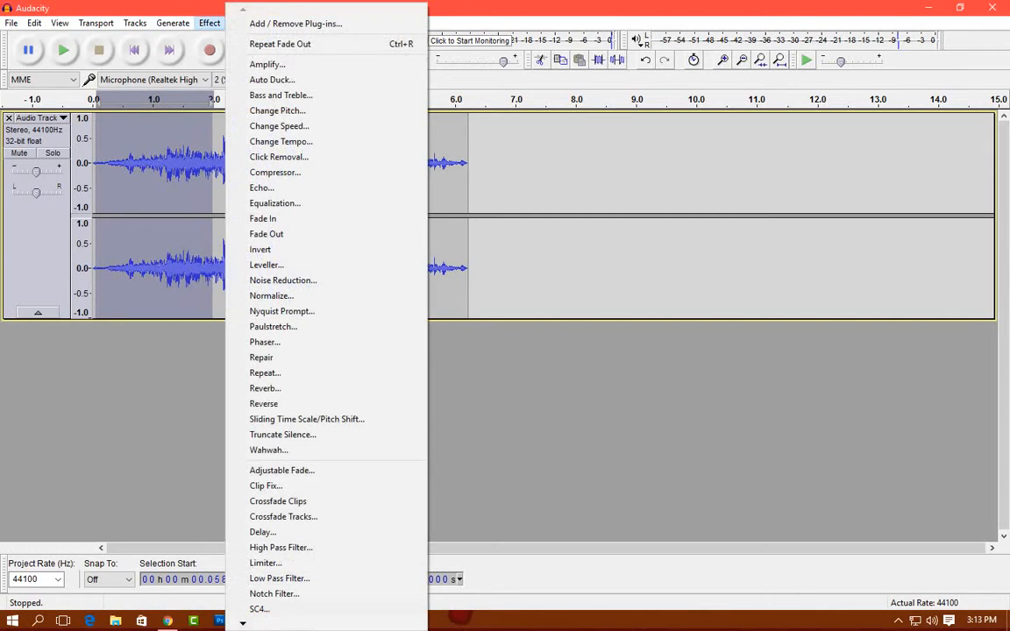
pyautogui.click(278, 125)
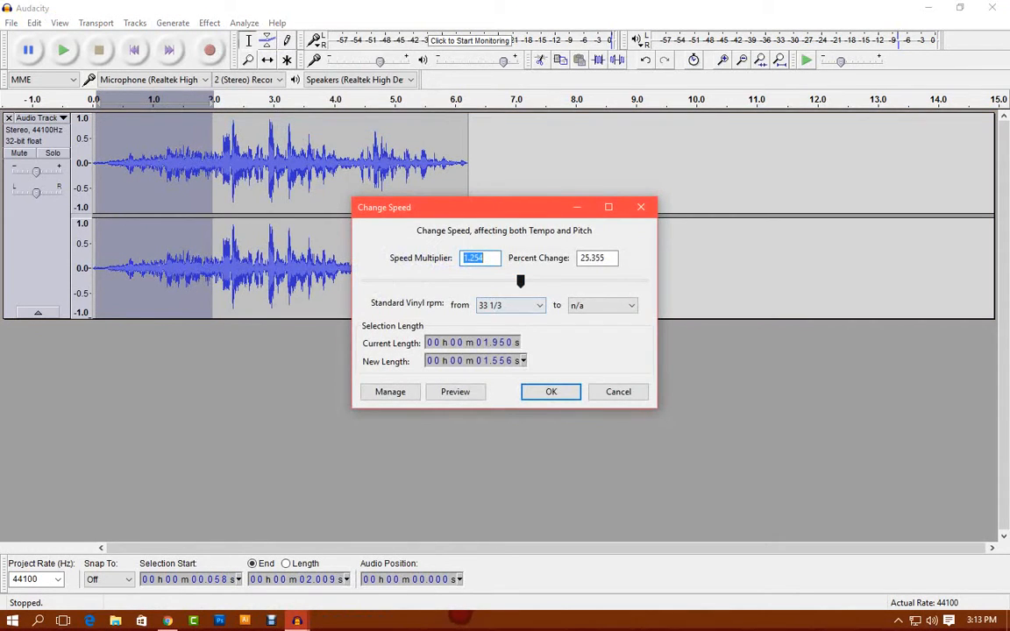
pyautogui.moveTo(520, 280); pyautogui.dragTo(535, 280)
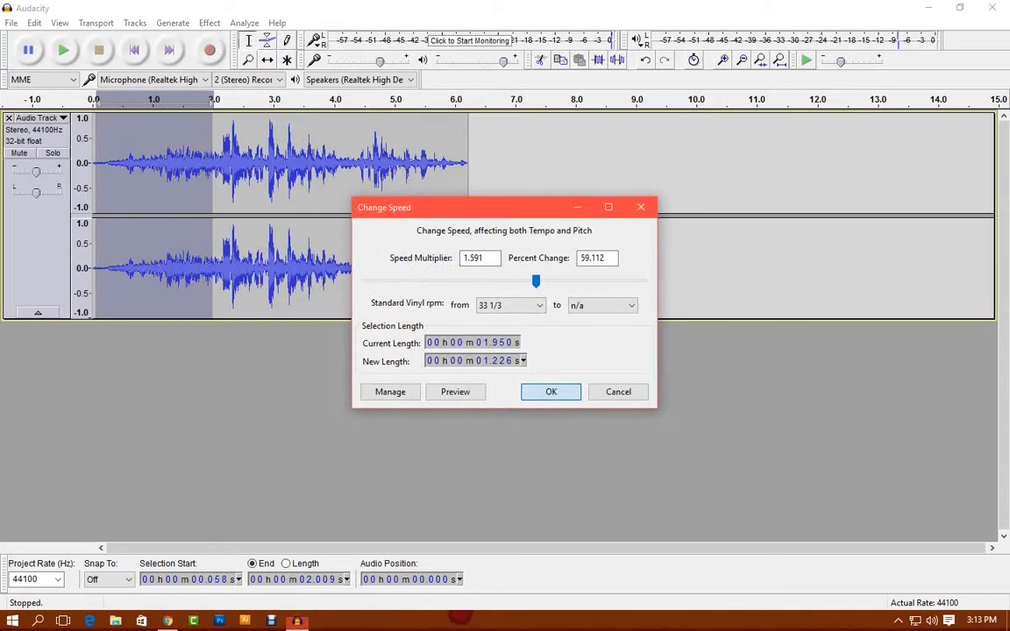
pyautogui.press('Return')
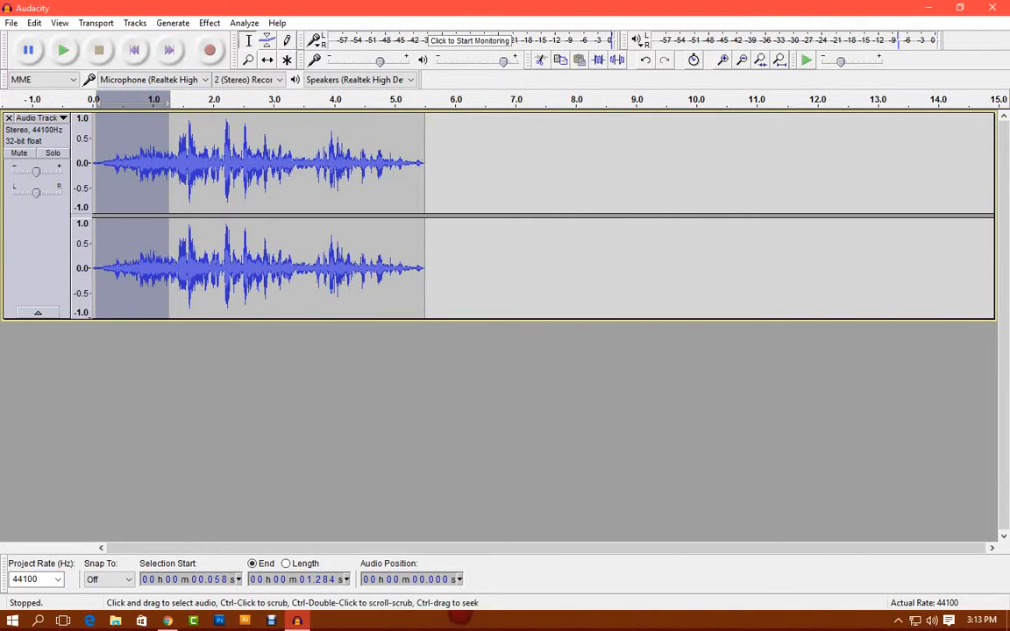
# Step: Play the sped-up recording from about 0.13 seconds, stop playback, and undo the speed change
pyautogui.click(102, 162)
pyautogui.click(64, 50)
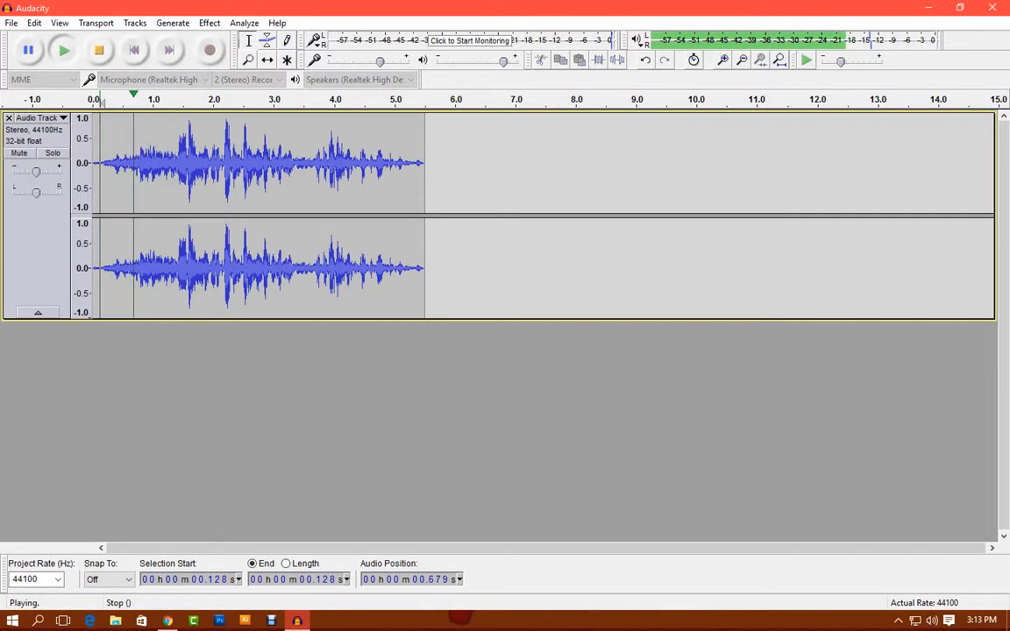
pyautogui.click(99, 50)
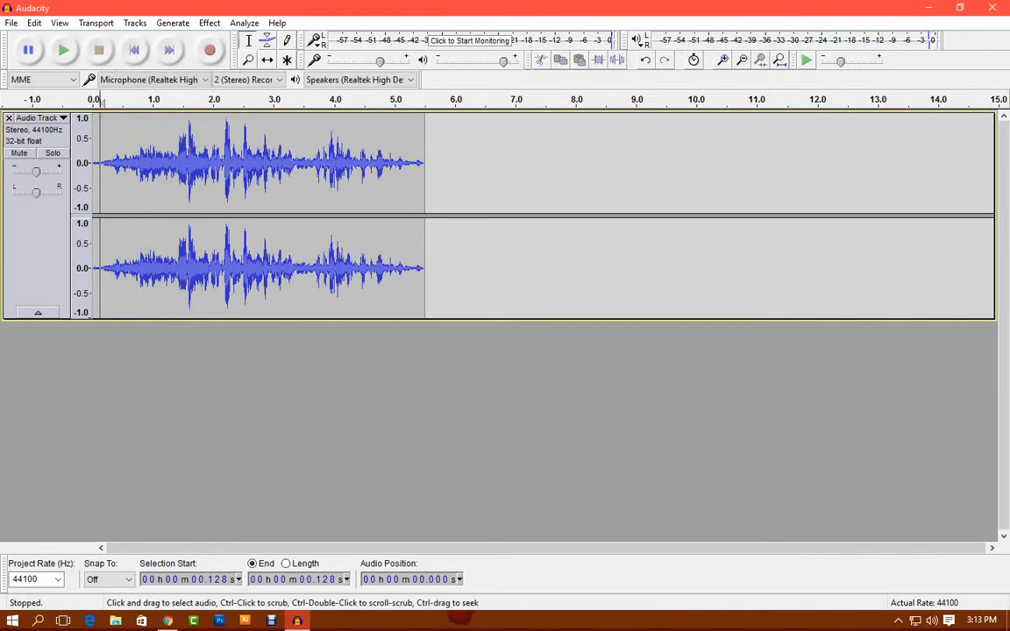
pyautogui.hotkey('ctrl', 'z')
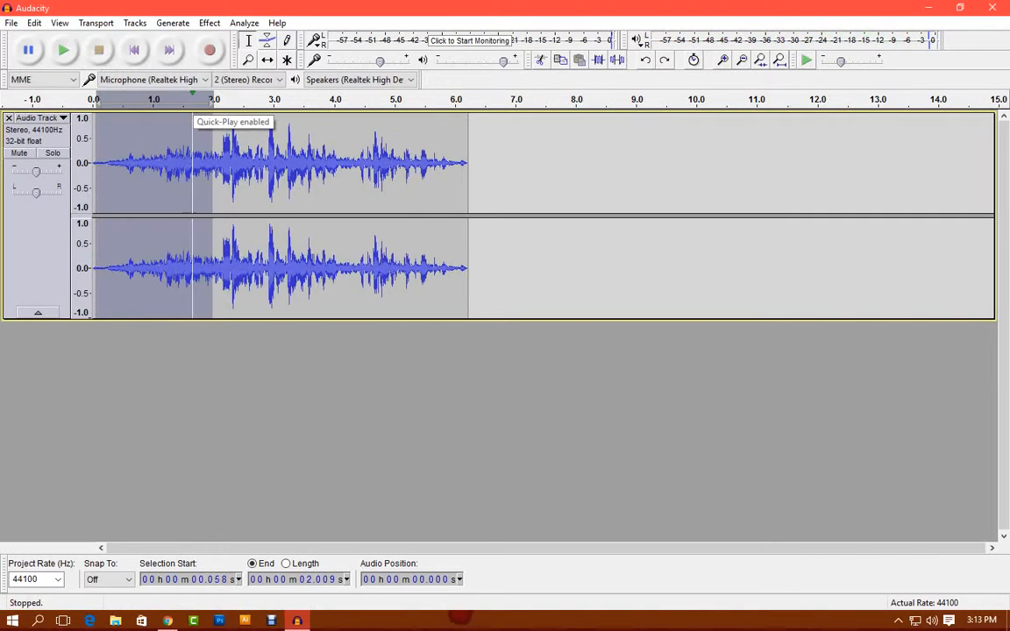
# Step: Apply Change Tempo with a 22.641 percent change to the selection from about 0.06 to 2.01 seconds
pyautogui.click(208, 23)
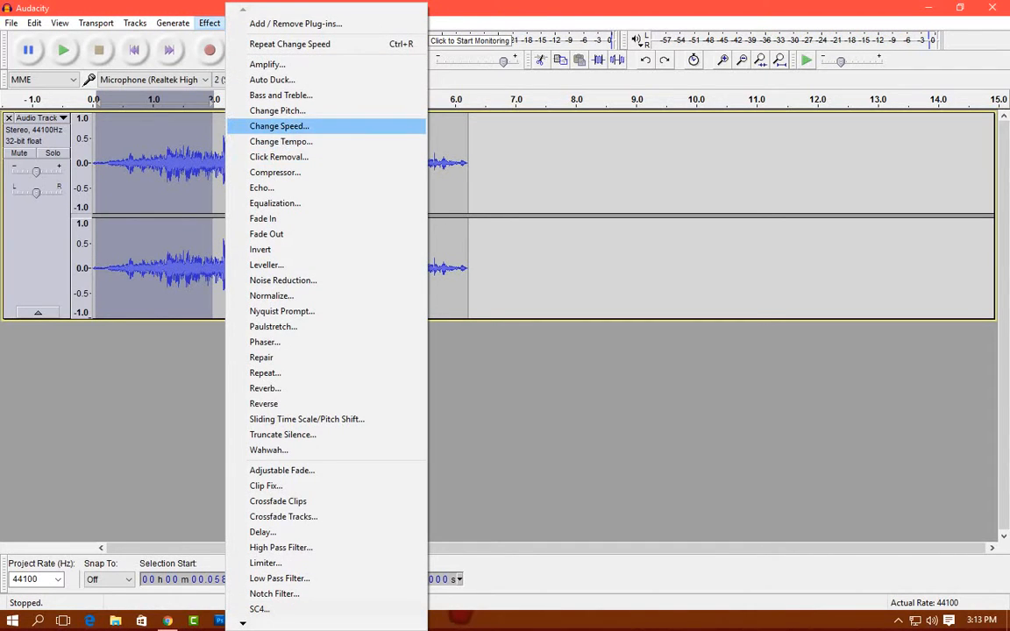
pyautogui.click(281, 141)
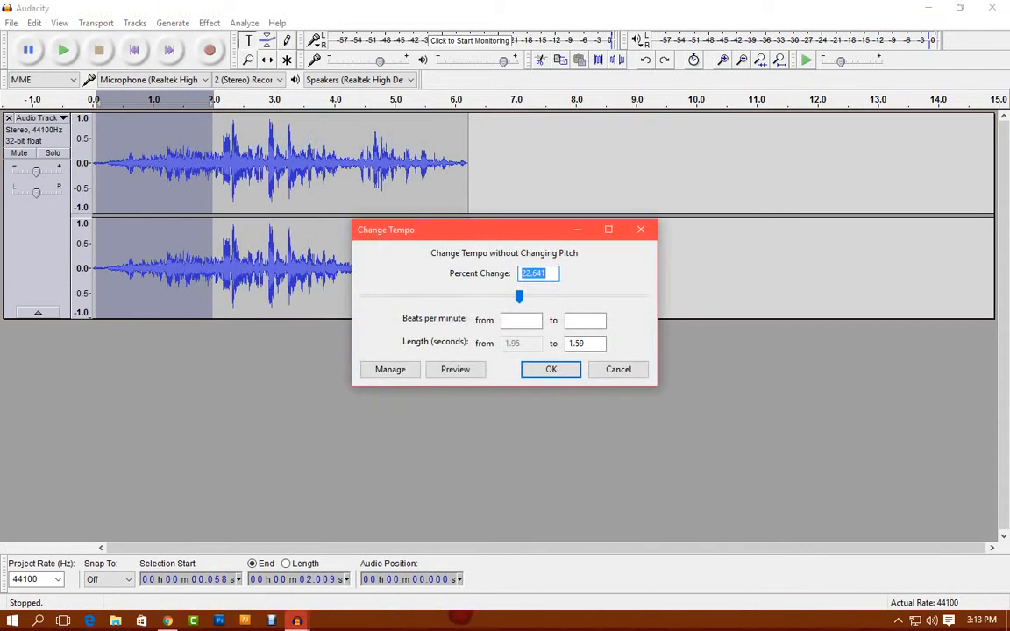
pyautogui.moveTo(394, 230); pyautogui.dragTo(224, 226)
pyautogui.press('Return')
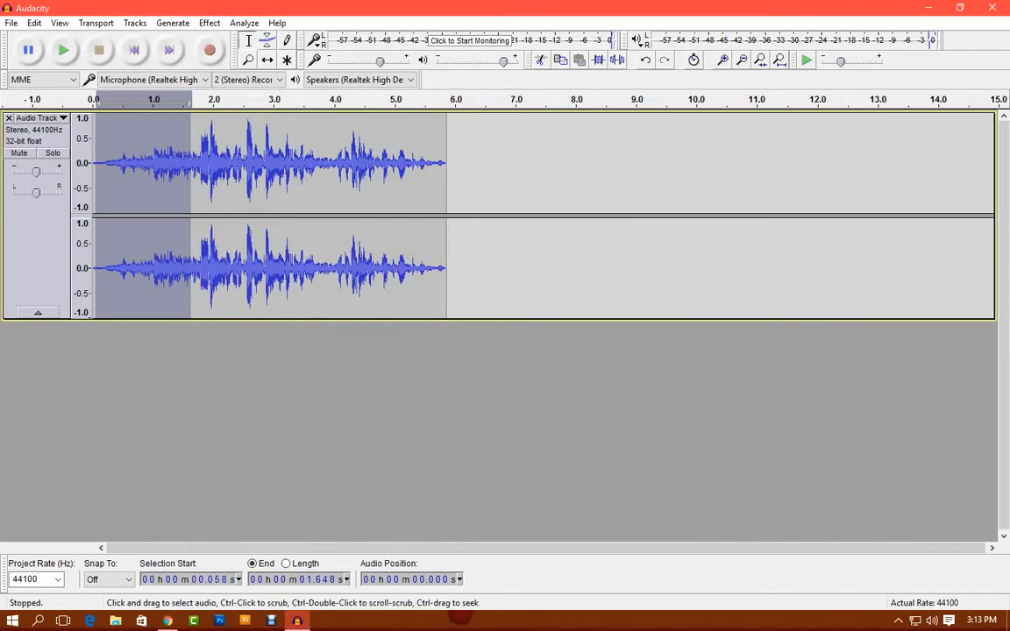
# Step: Play the recording from about 0.15 seconds to hear the tempo change, and stop playback
pyautogui.click(103, 167)
pyautogui.click(64, 50)
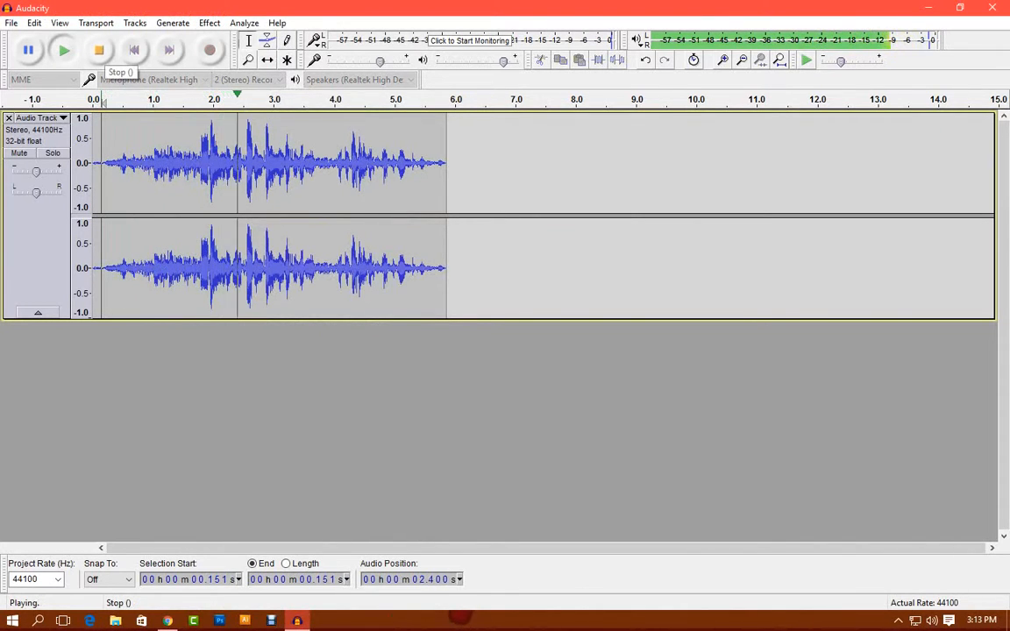
pyautogui.click(99, 50)
# Step: Apply Change Pitch to the whole recording
pyautogui.click(210, 23)
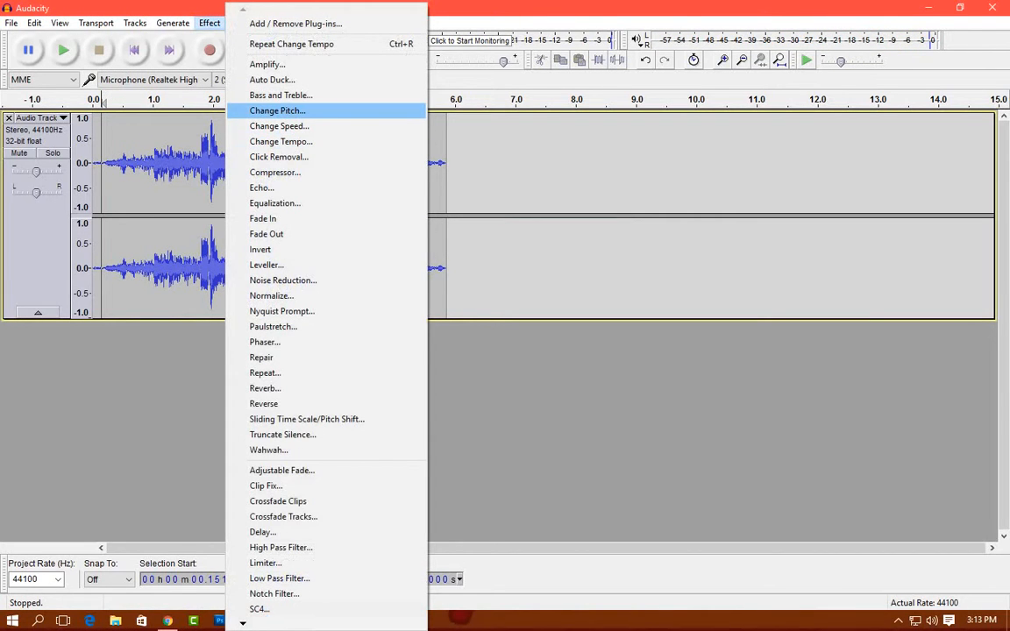
pyautogui.click(278, 112)
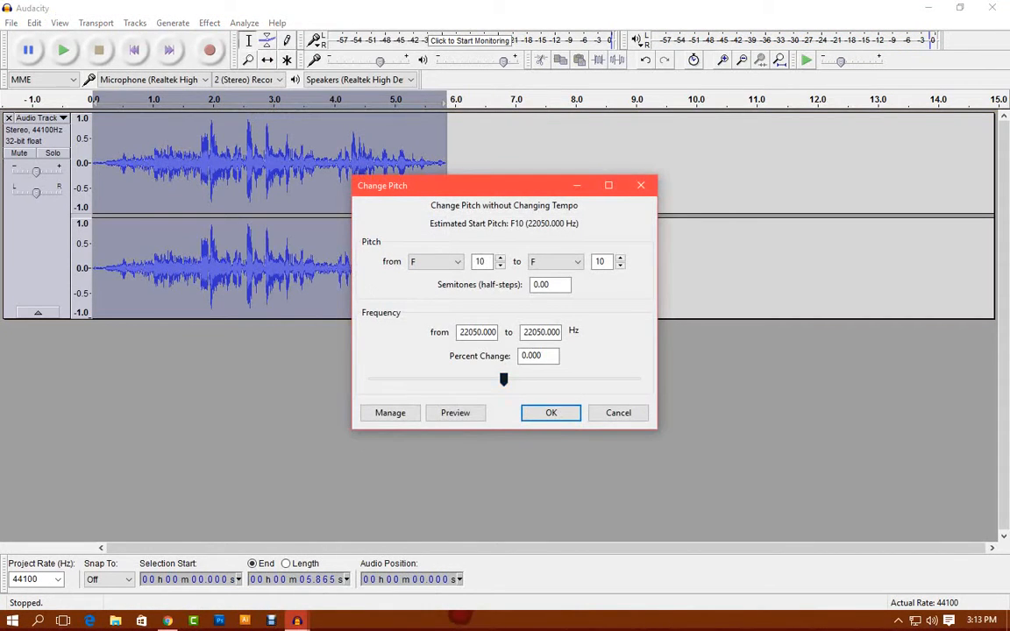
pyautogui.moveTo(503, 378); pyautogui.dragTo(504, 379)
pyautogui.click(640, 184)
# Step: Play the pitch-changed recording from about 1.29 seconds and stop playback
pyautogui.click(171, 167)
pyautogui.click(64, 50)
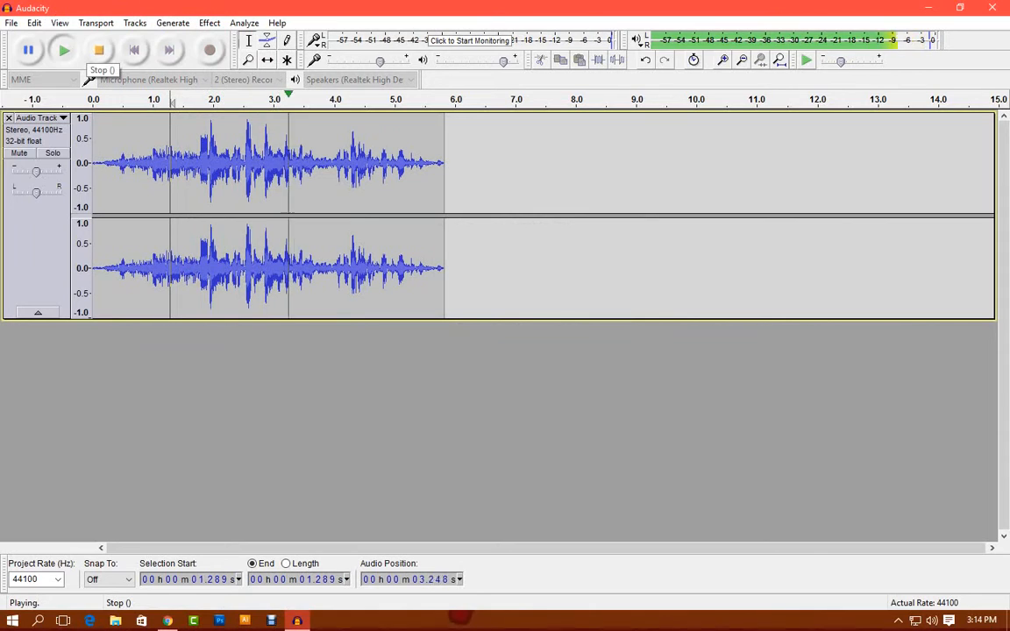
pyautogui.click(99, 50)
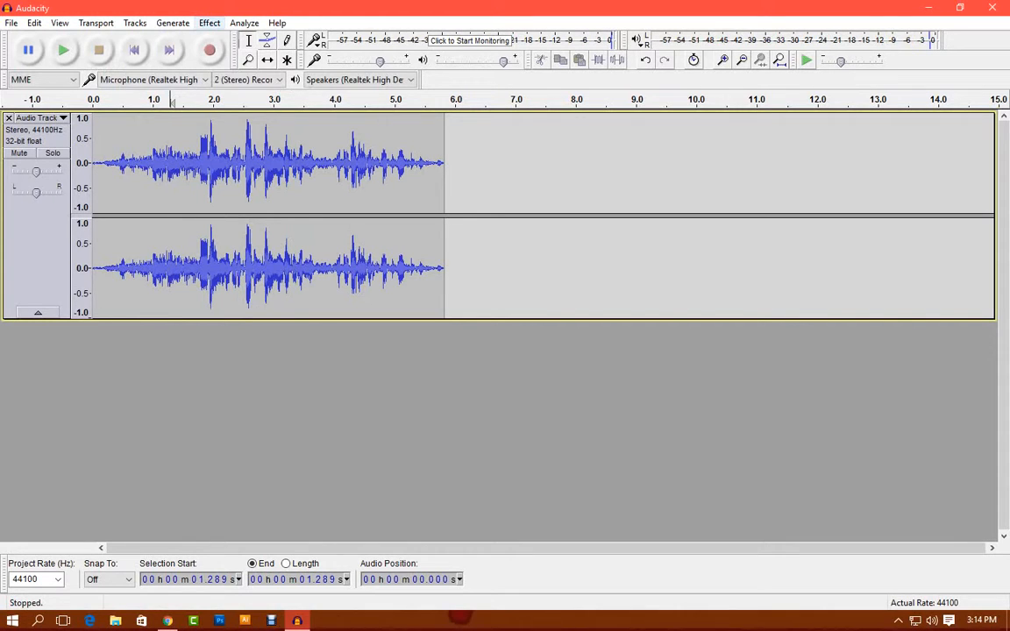
pyautogui.click(209, 23)
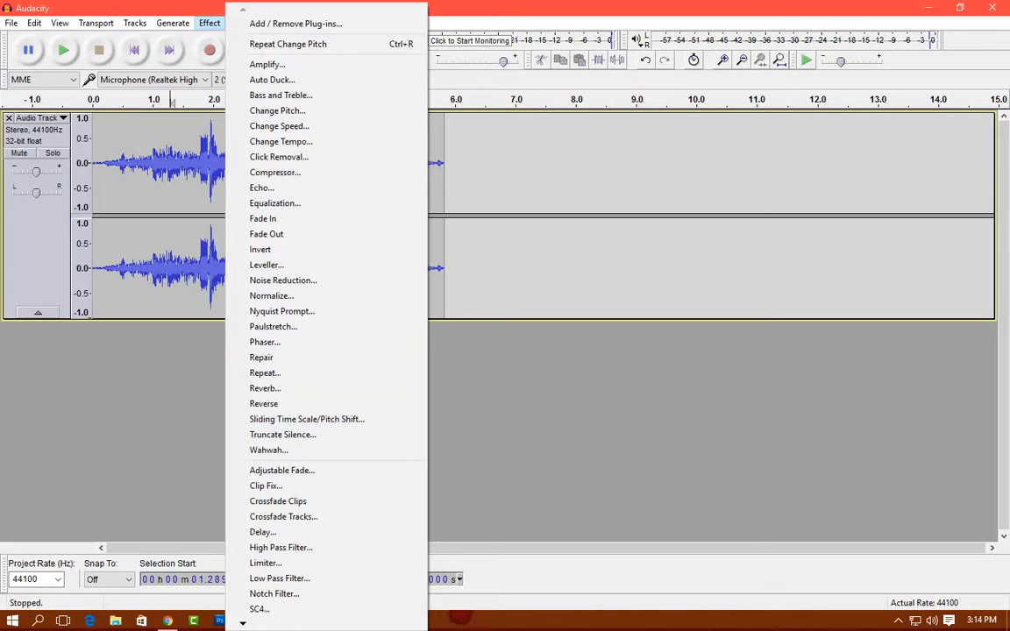
pyautogui.click(544, 403)
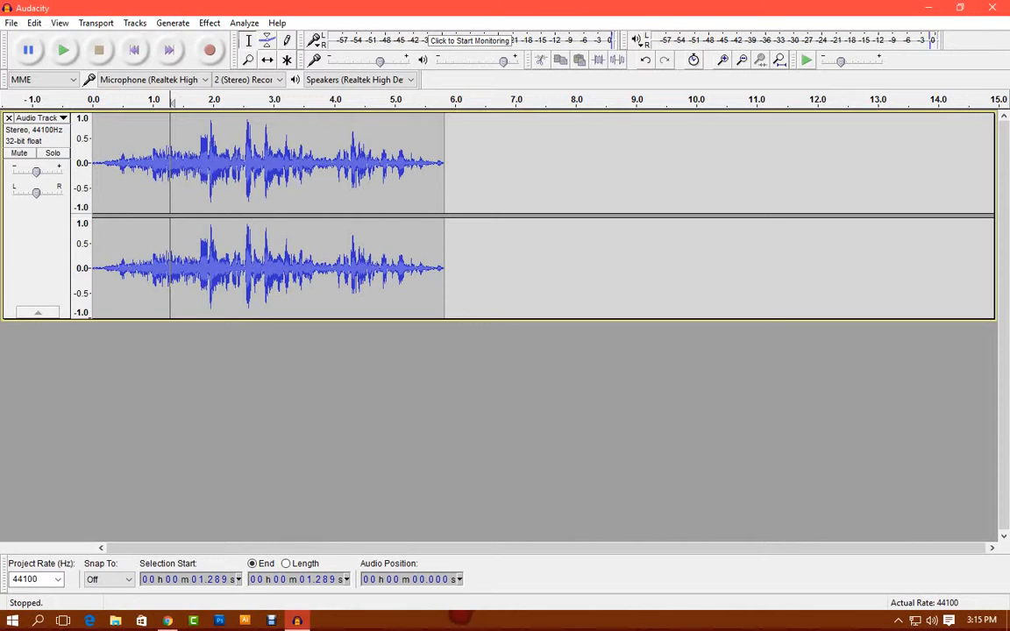
pyautogui.click(898, 620)
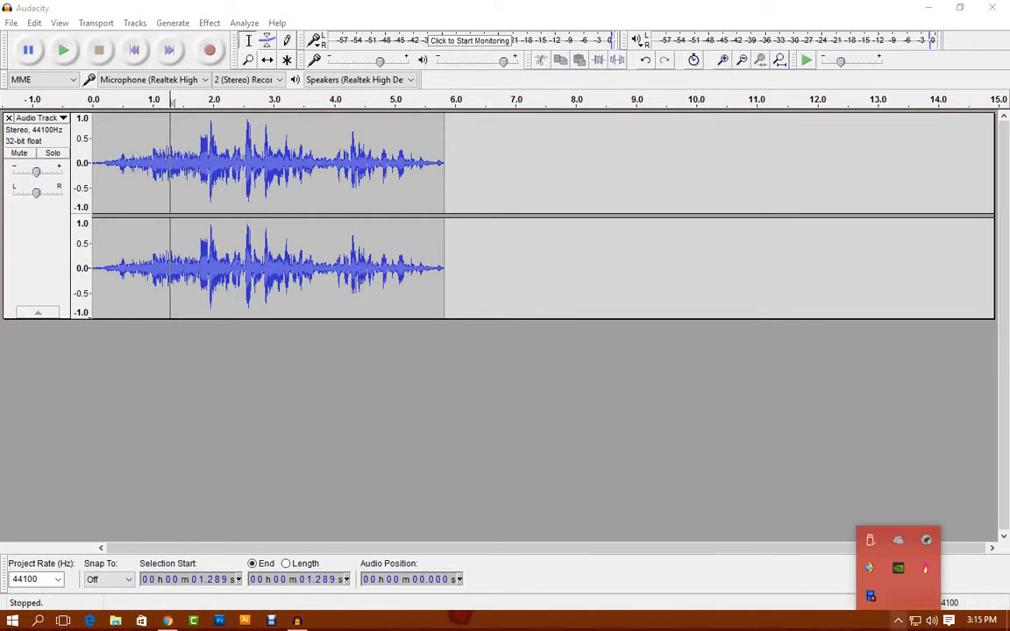
pyautogui.doubleClick(869, 596)
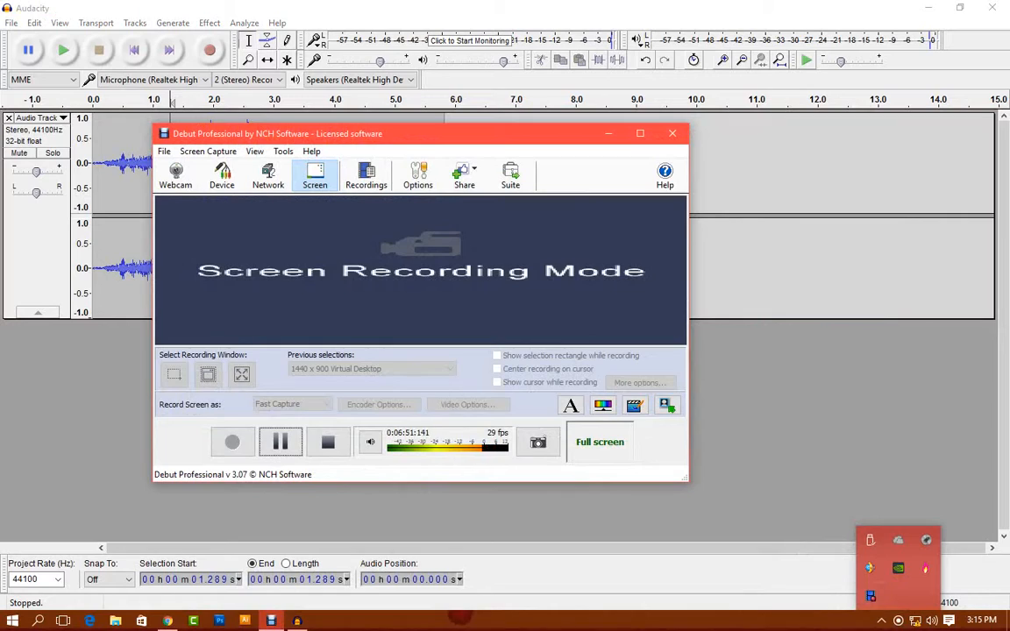